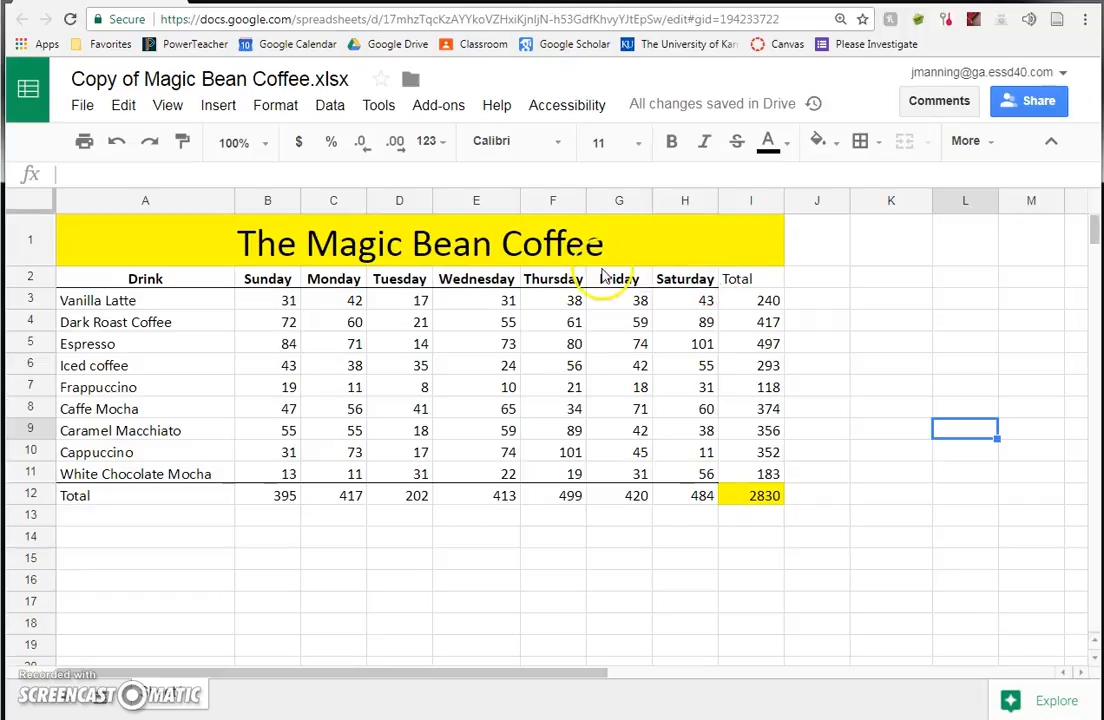
Examine the Sunday value for Vanilla Latte and the total formulas for Vanilla Latte in I3 and Sunday in B12.
left_click(270, 308)
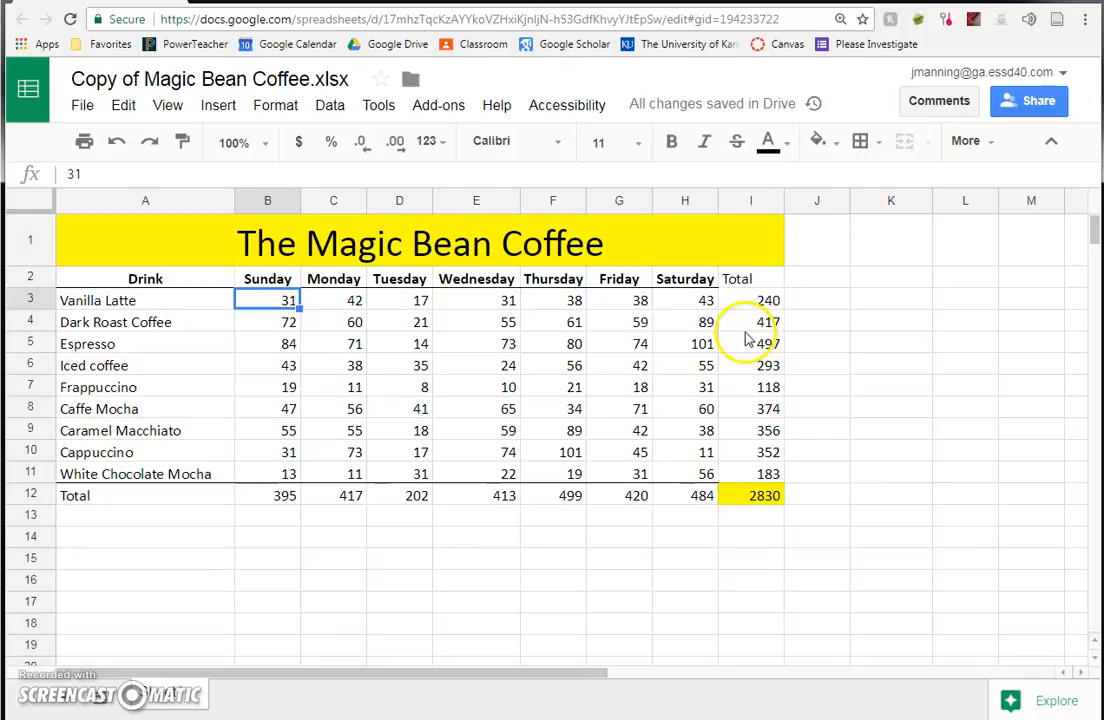
left_click(745, 300)
left_click(280, 496)
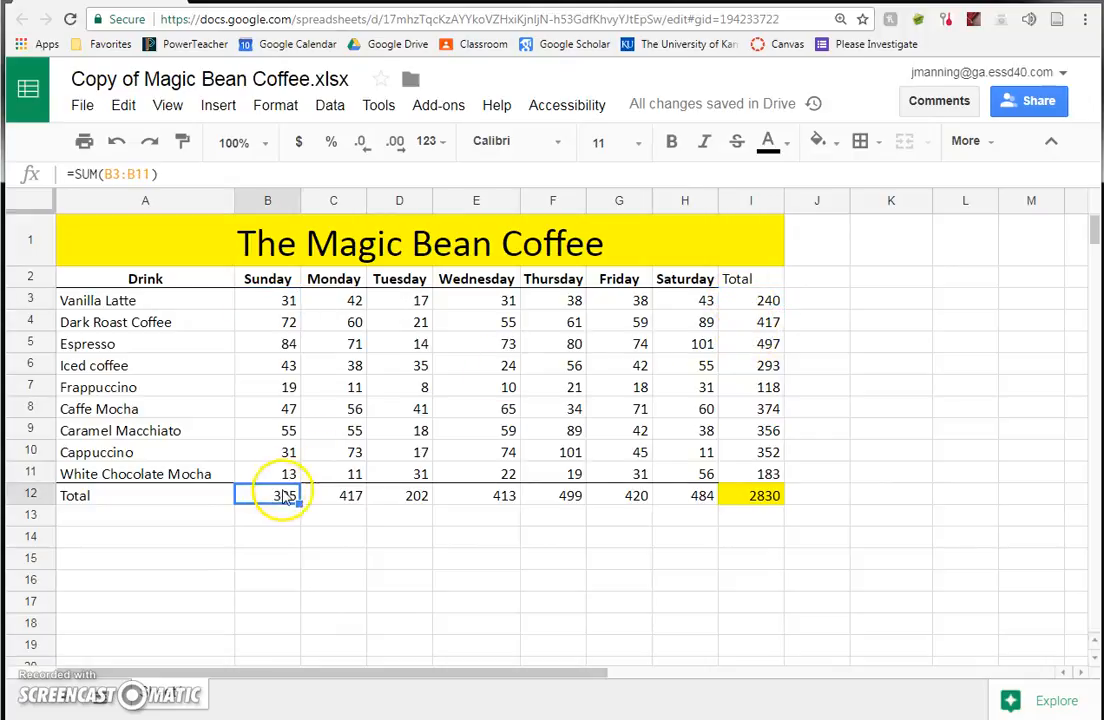
left_click(425, 560)
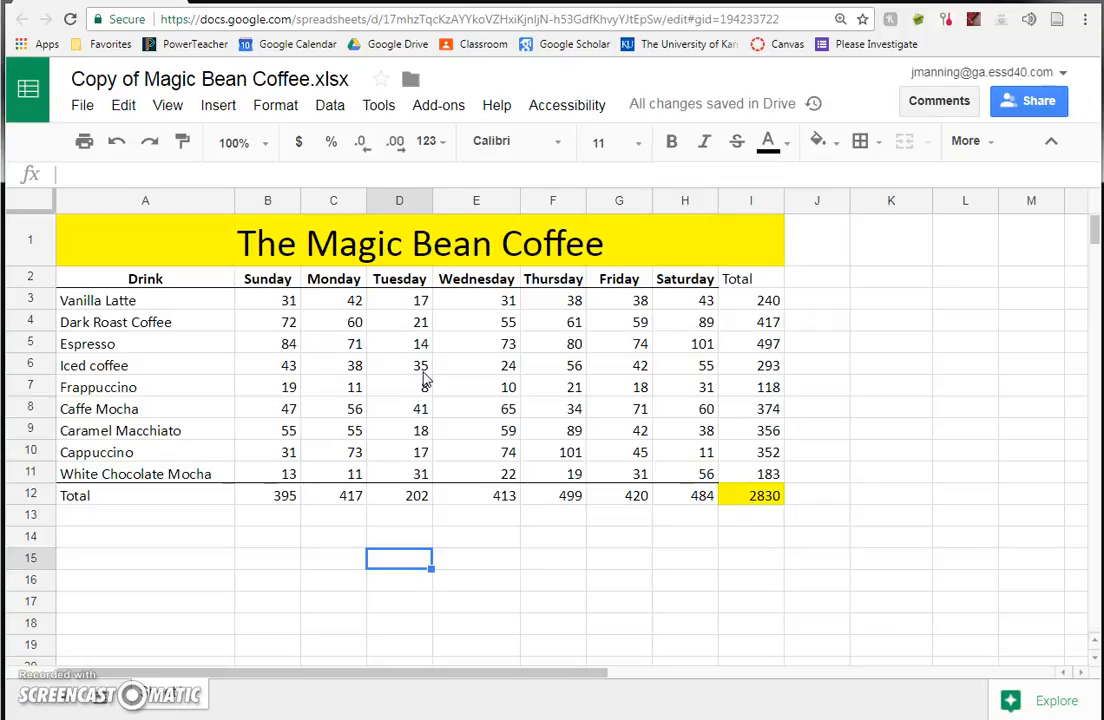
left_click_drag(148, 303, 165, 476)
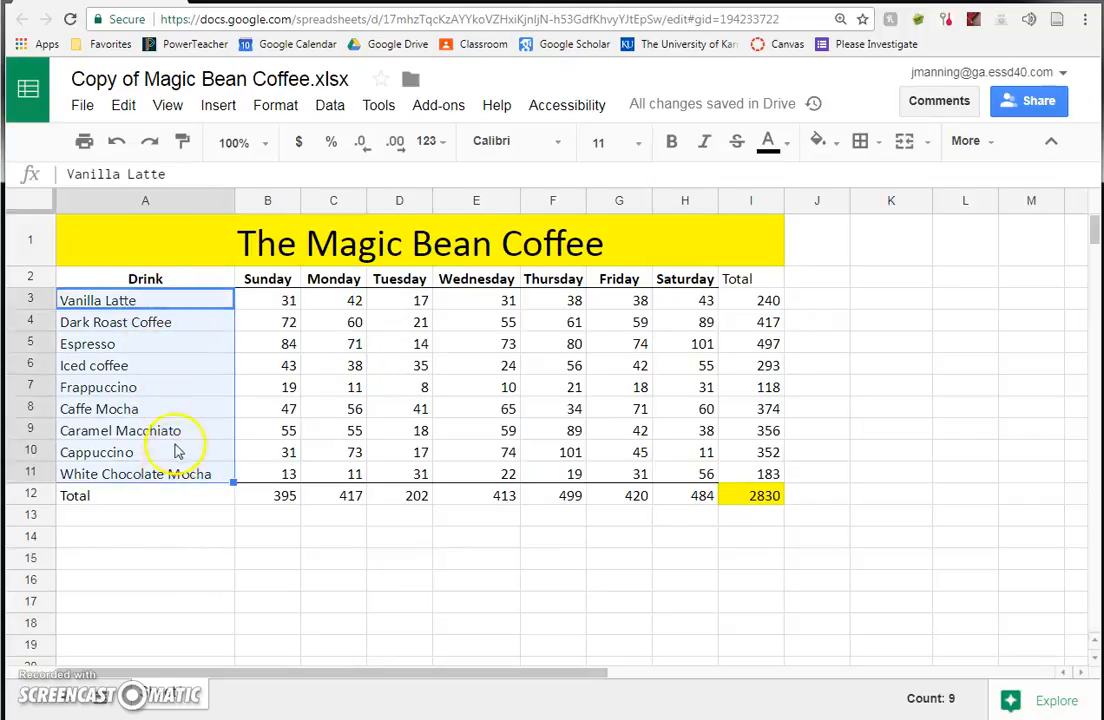
left_click(200, 409)
left_click_drag(762, 300, 750, 476)
left_click(855, 410)
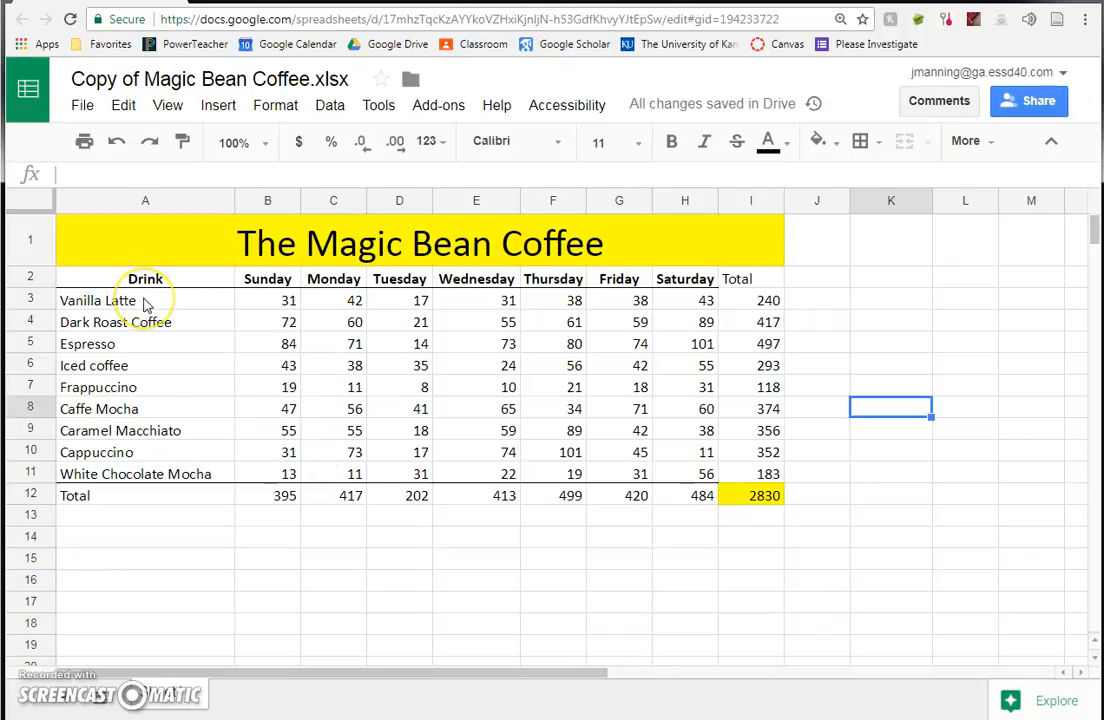
Insert a chart from the drink names in A3:A11 and their totals in I3:I11.
left_click_drag(143, 304, 155, 469)
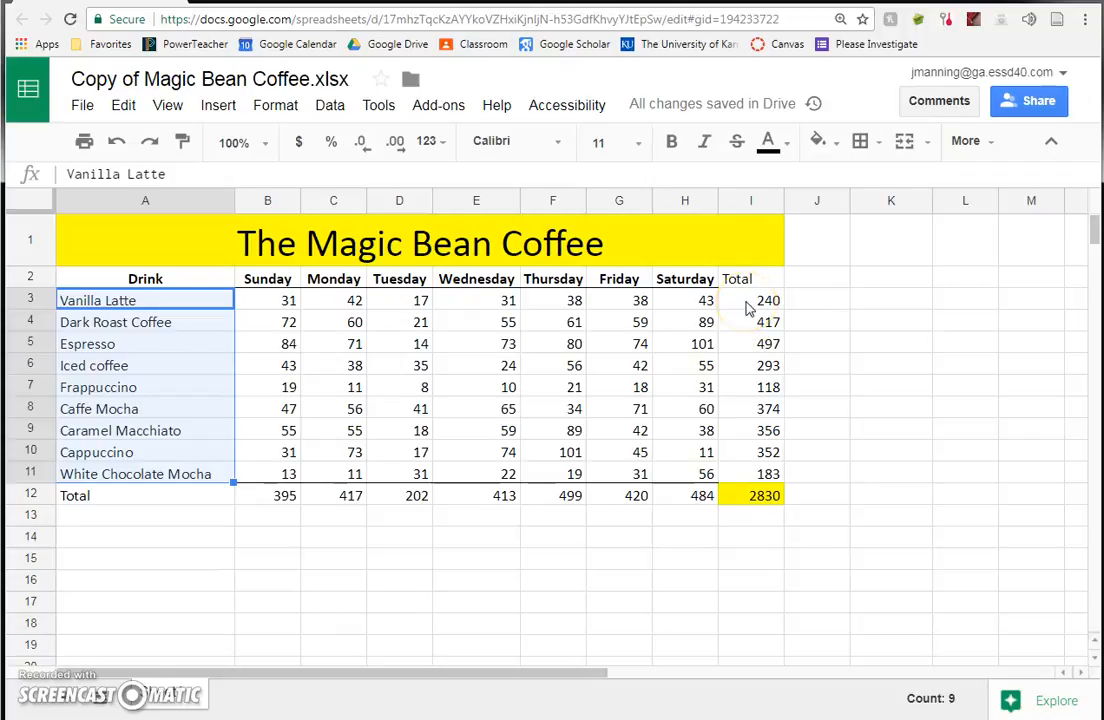
left_click_drag(748, 303, 748, 468)
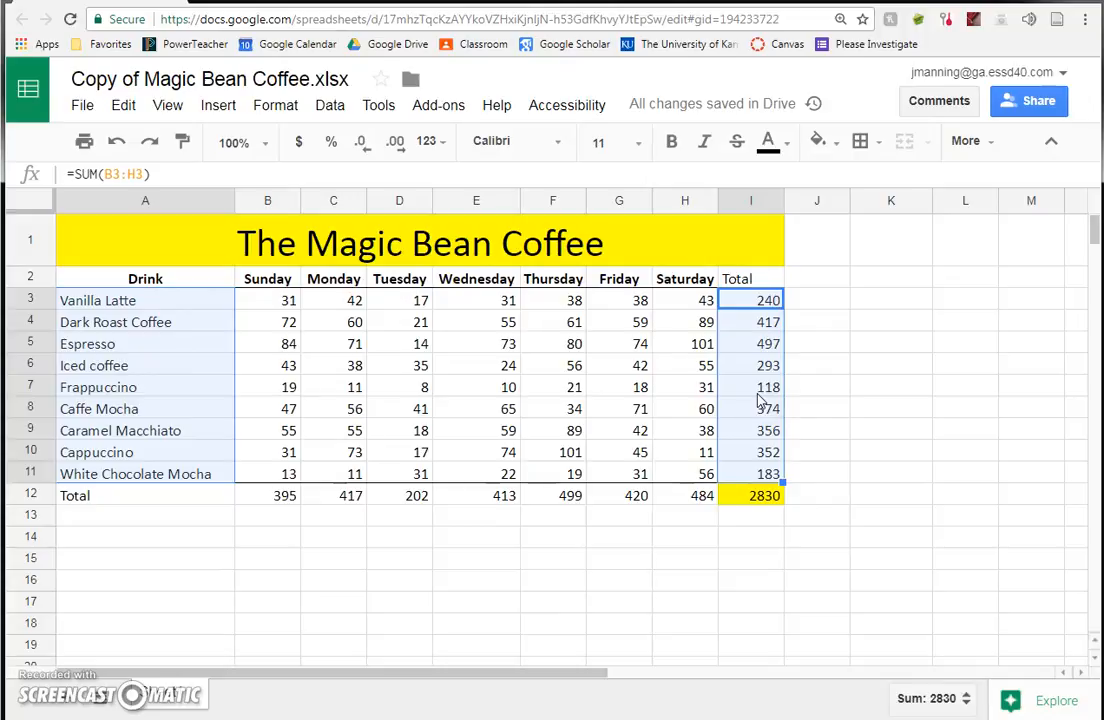
left_click(994, 142)
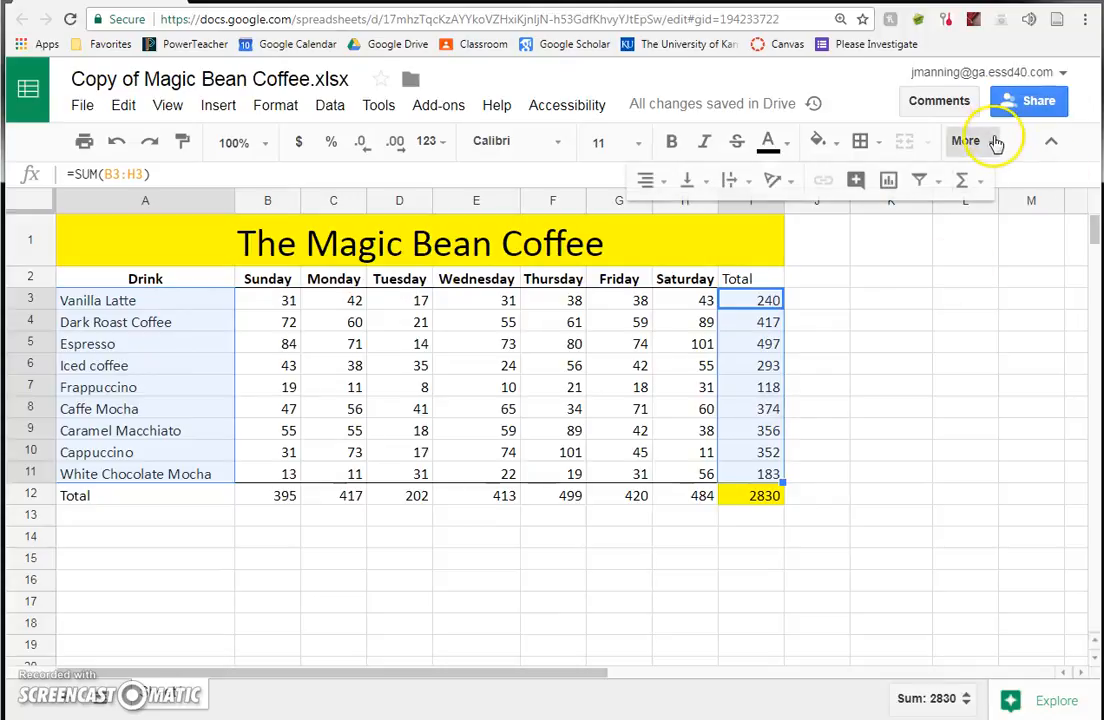
left_click(888, 181)
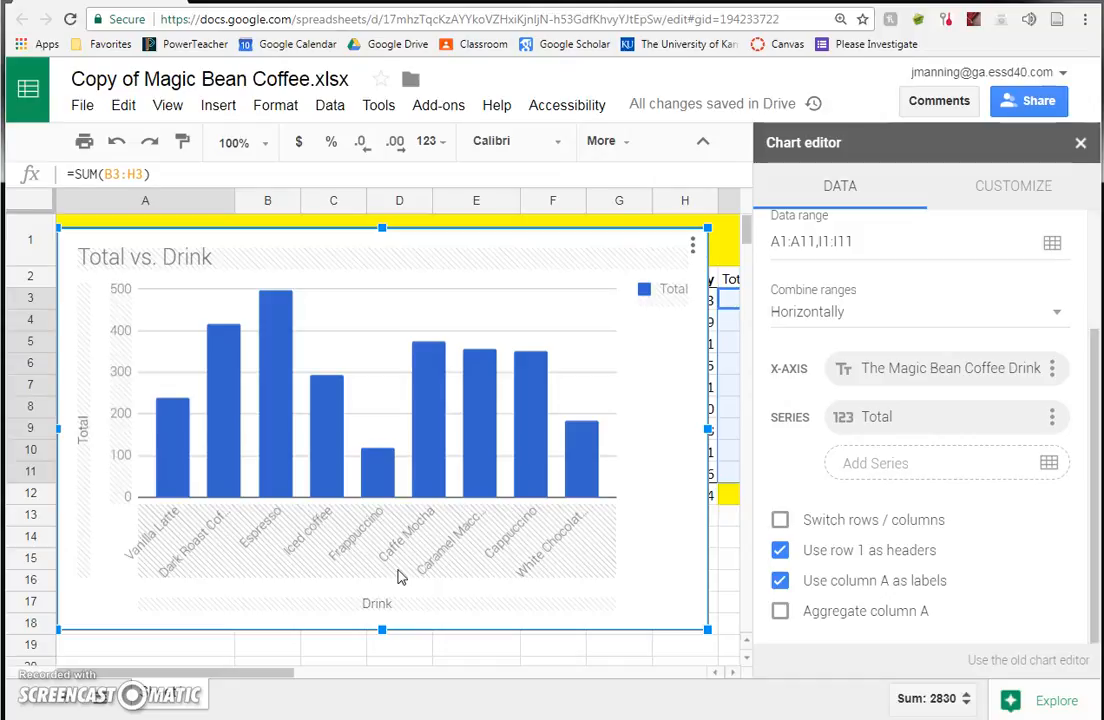
Try combining the chart's data ranges vertically, and set the combination back to horizontally.
left_click(1057, 314)
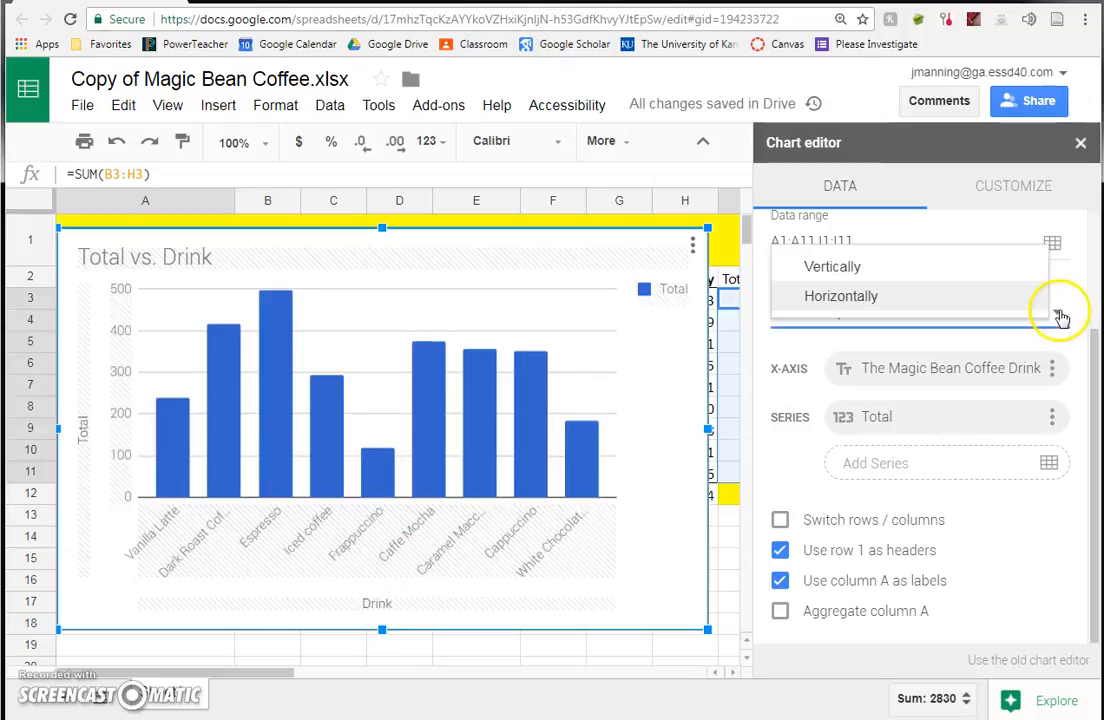
left_click(880, 270)
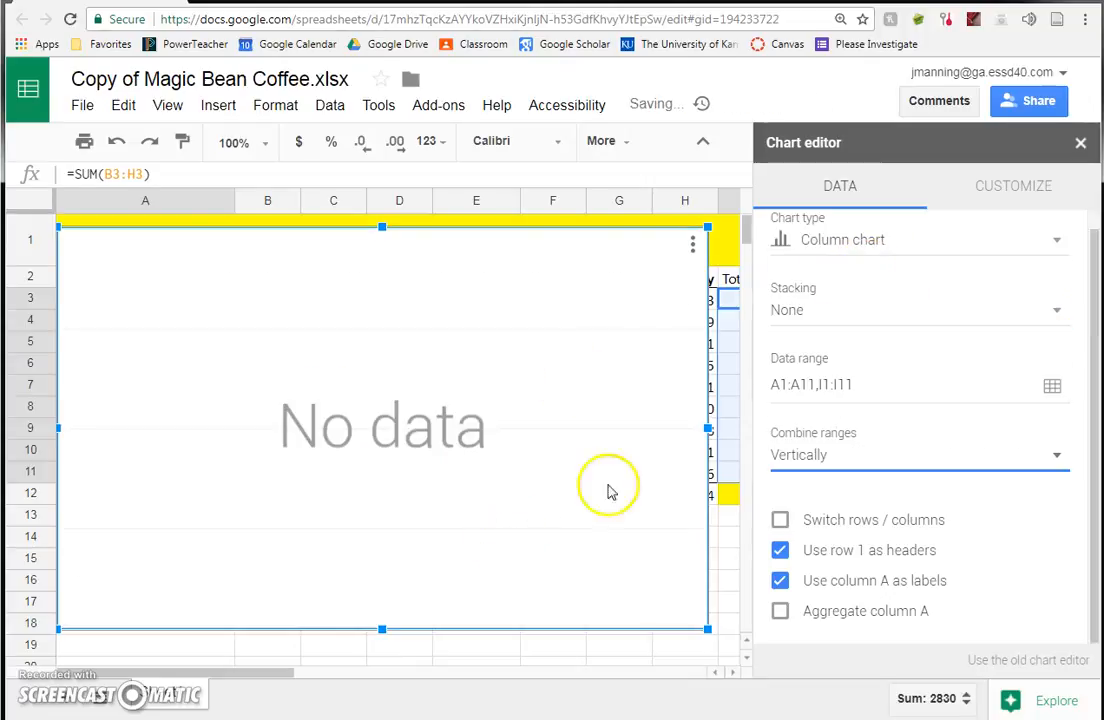
left_click(1058, 314)
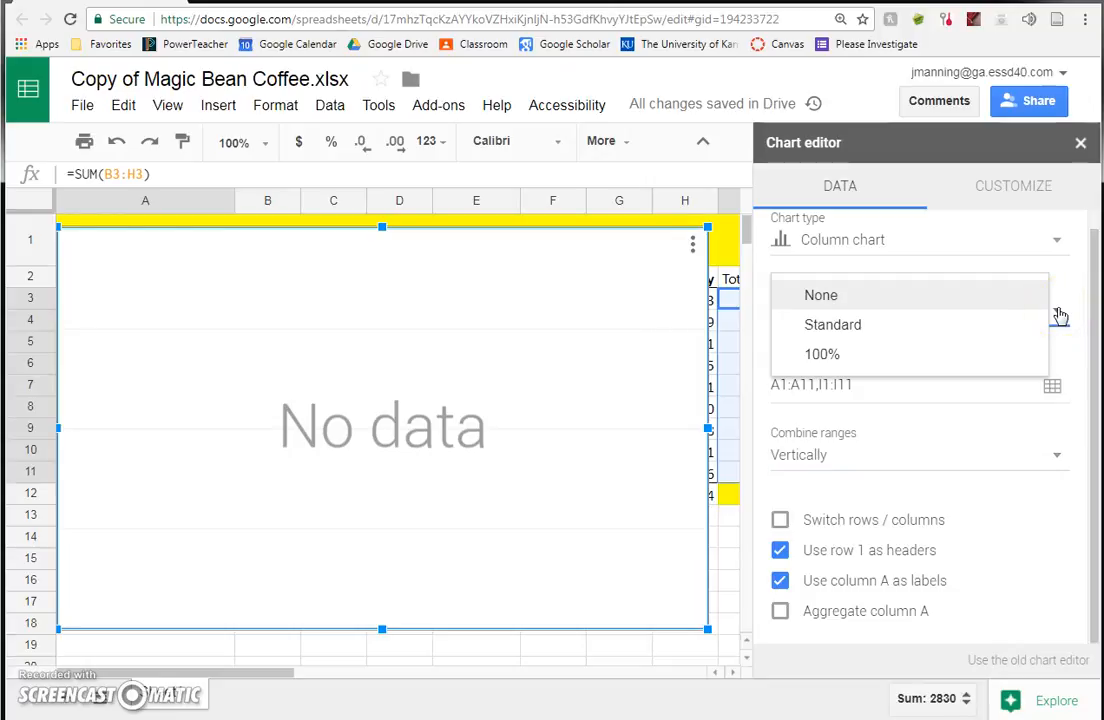
left_click(1060, 316)
left_click(1052, 456)
left_click(867, 476)
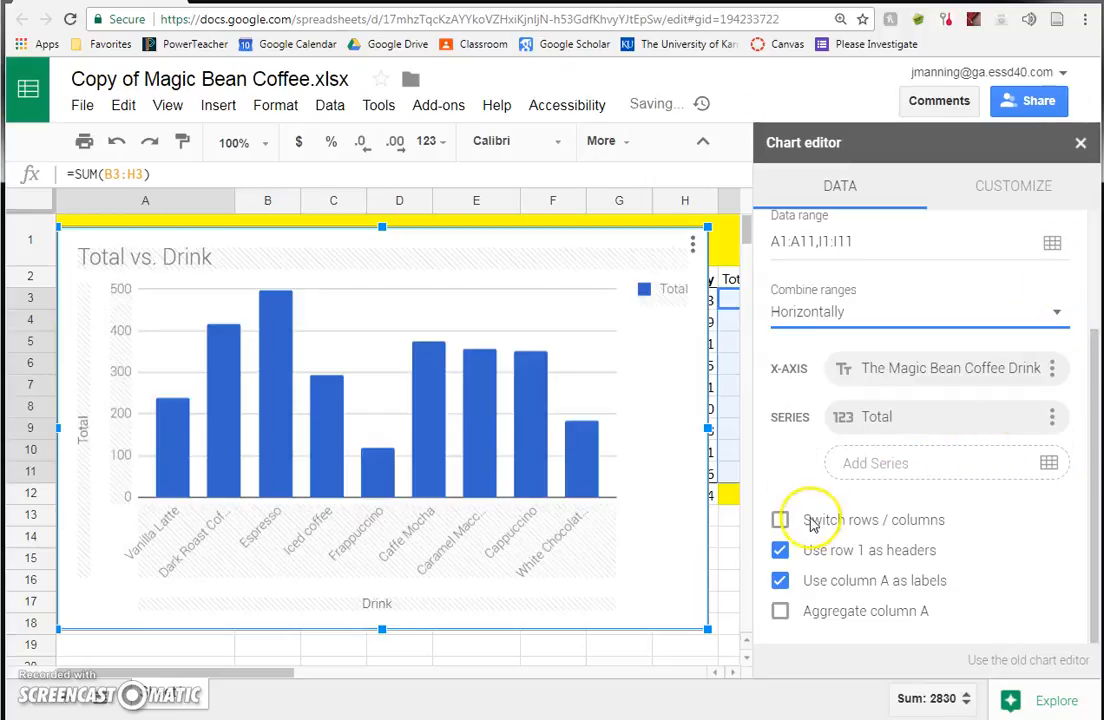
Try the chart options for using column A as labels and row 1 as headers, leaving both enabled.
left_click(781, 583)
left_click(780, 550)
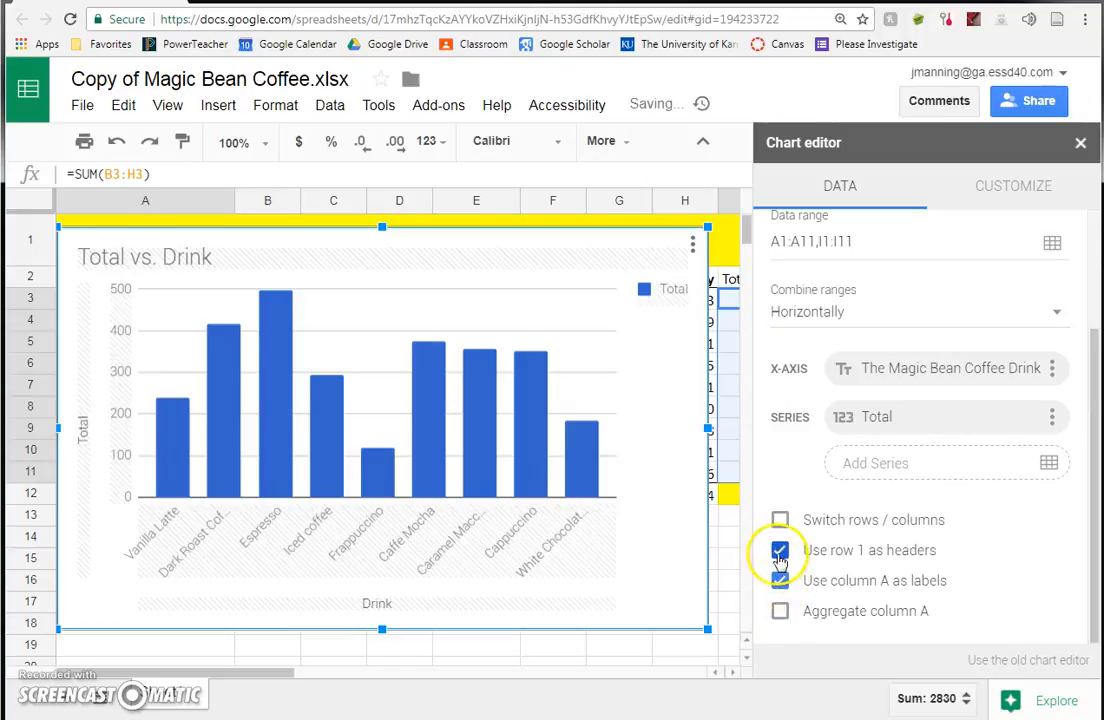
left_click(780, 550)
Try switching the chart's rows and columns, switch them back, and keep row 1 as headers.
left_click(780, 520)
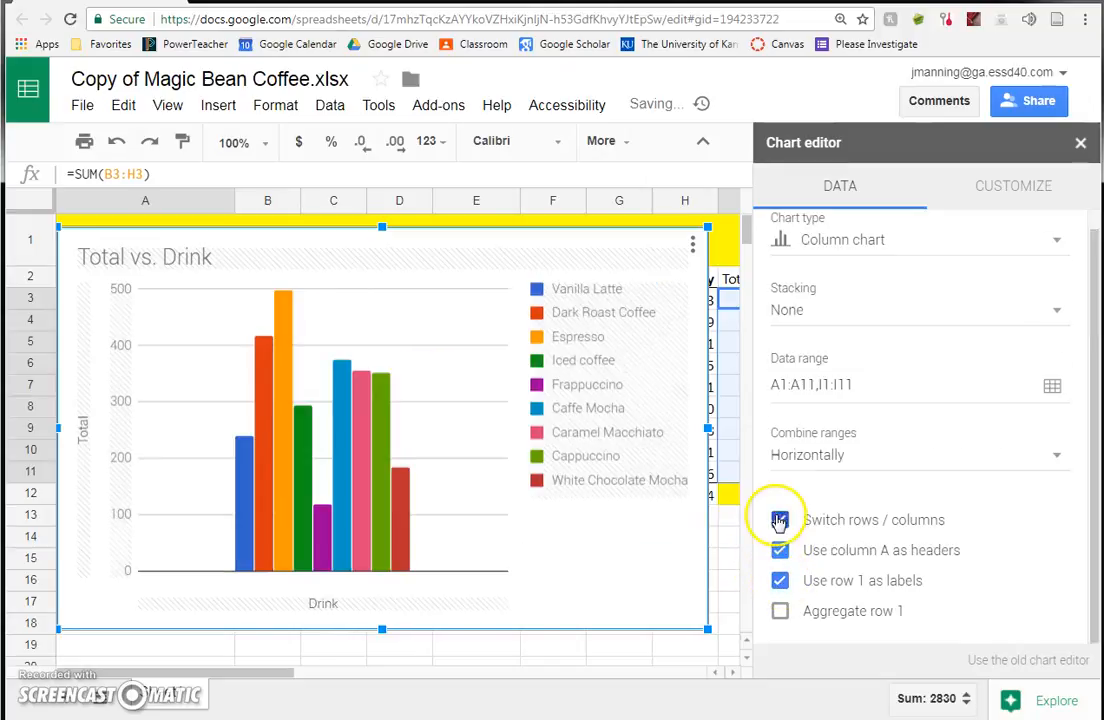
mouse_move(378, 530)
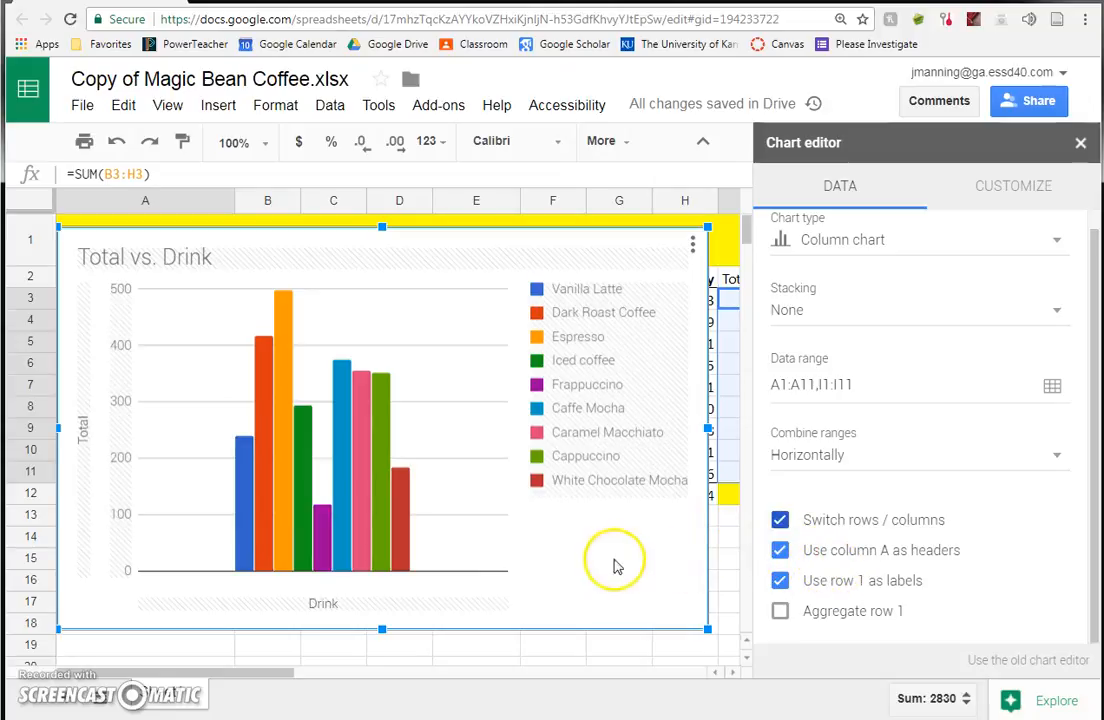
left_click(778, 520)
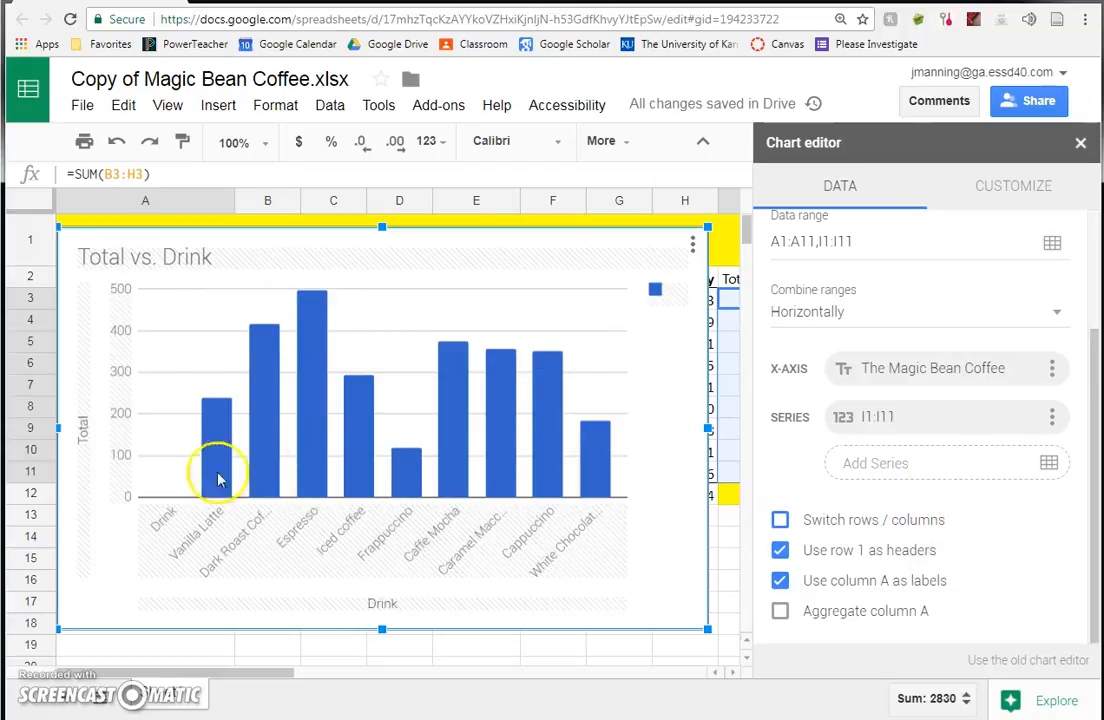
left_click(780, 551)
left_click(780, 551)
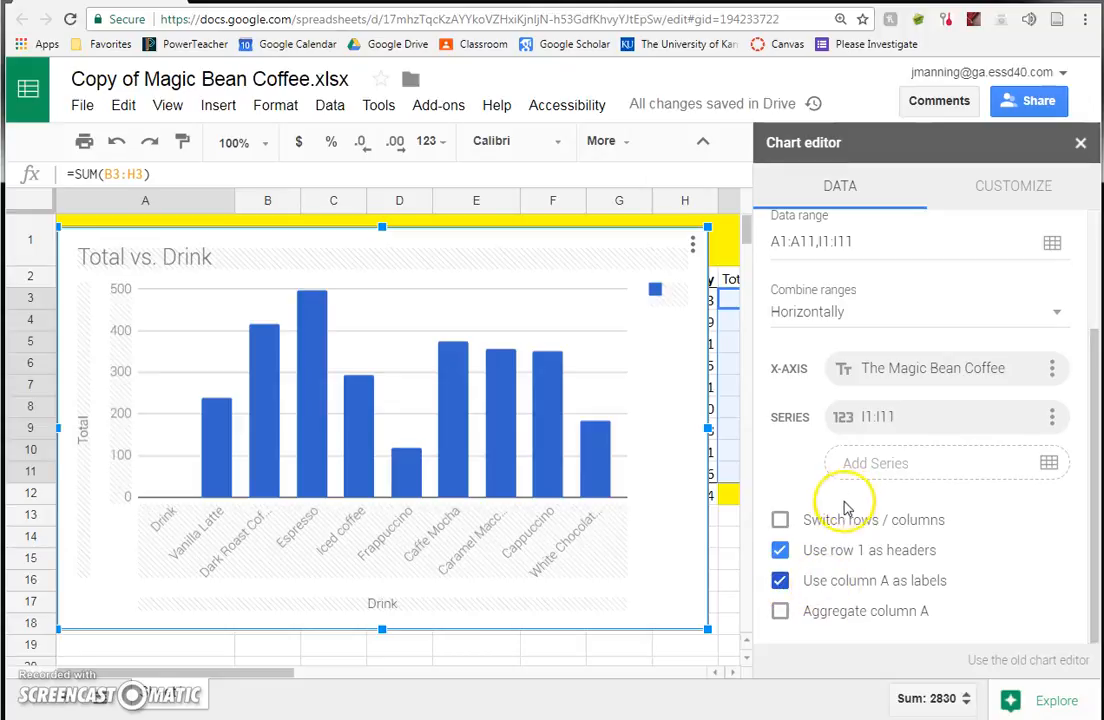
Examine the chart's customization options, including the chart style settings.
scroll(893, 560, "up", 3)
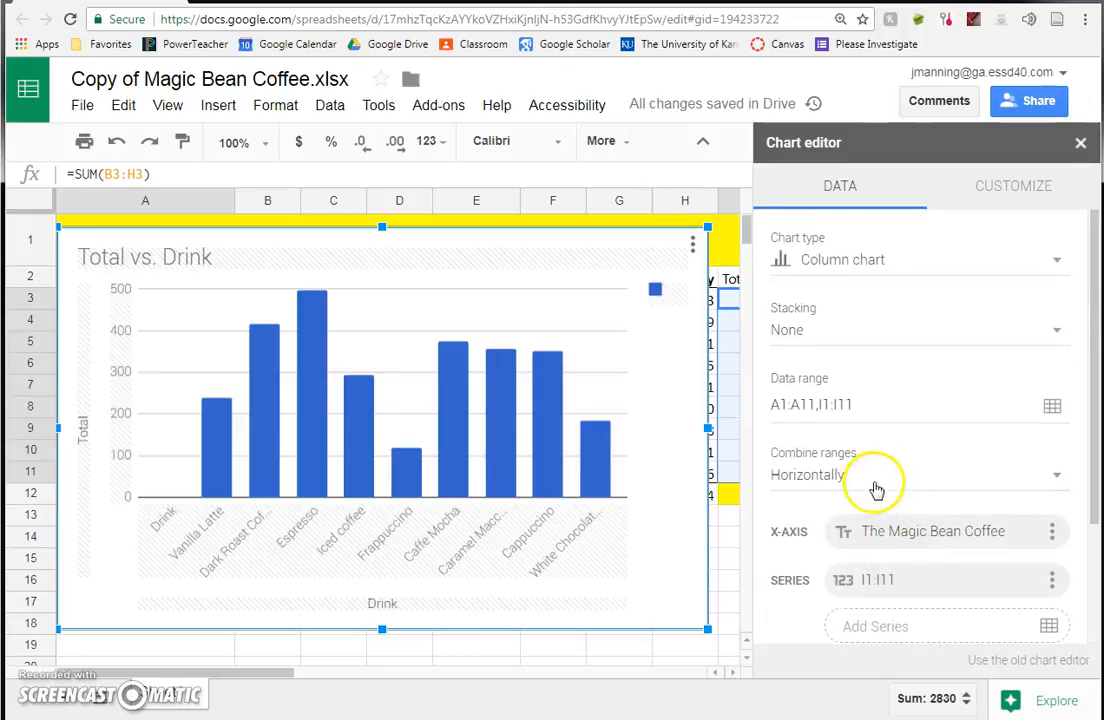
left_click(1014, 186)
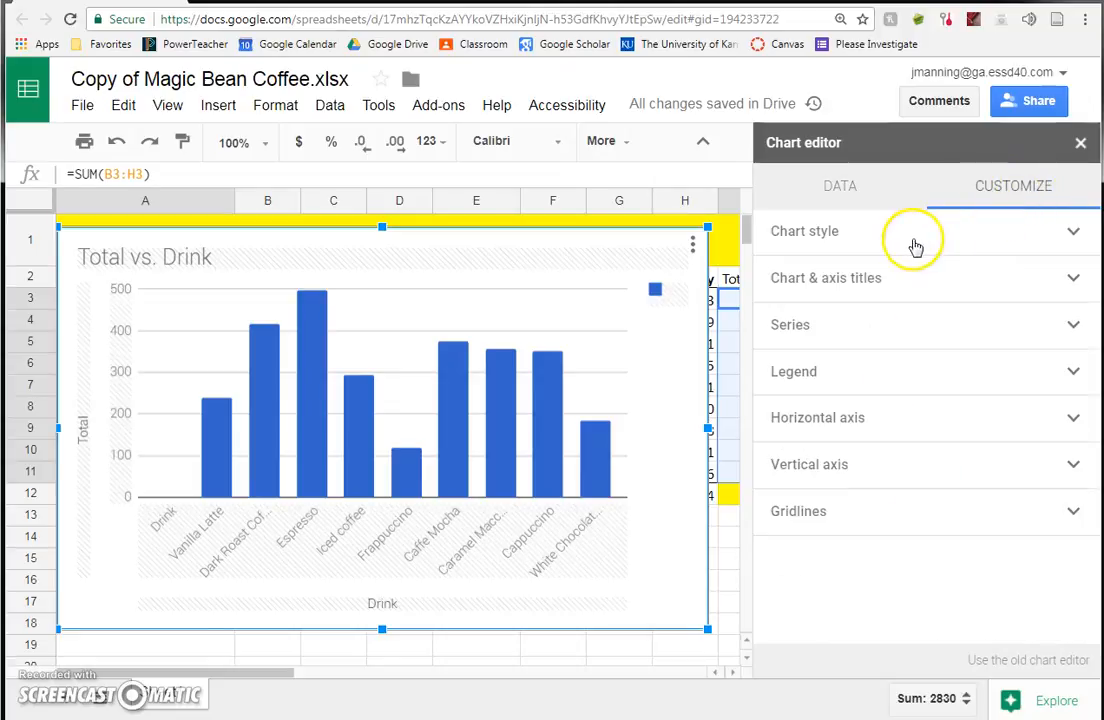
left_click(1073, 237)
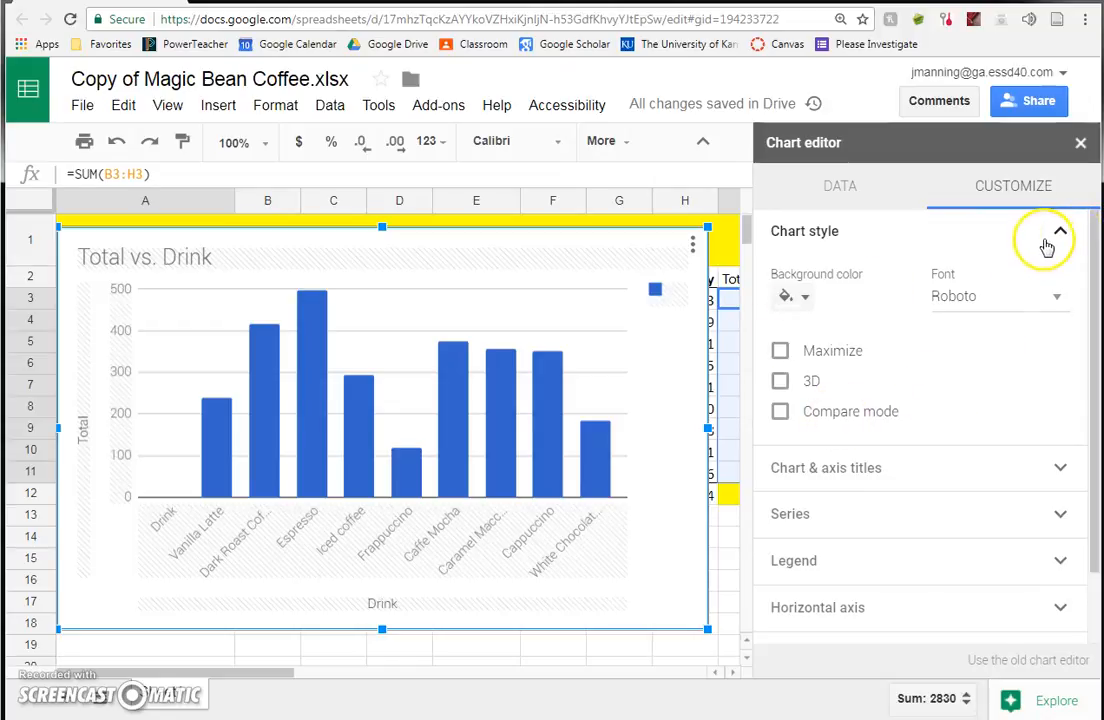
left_click(1060, 237)
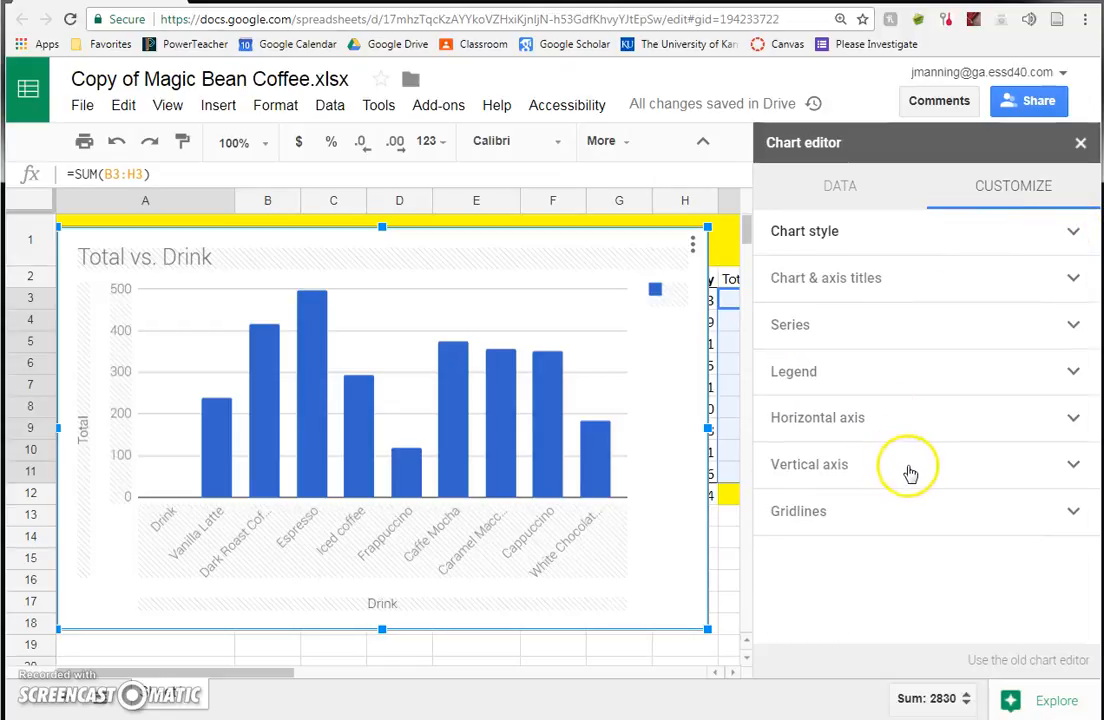
mouse_move(301, 426)
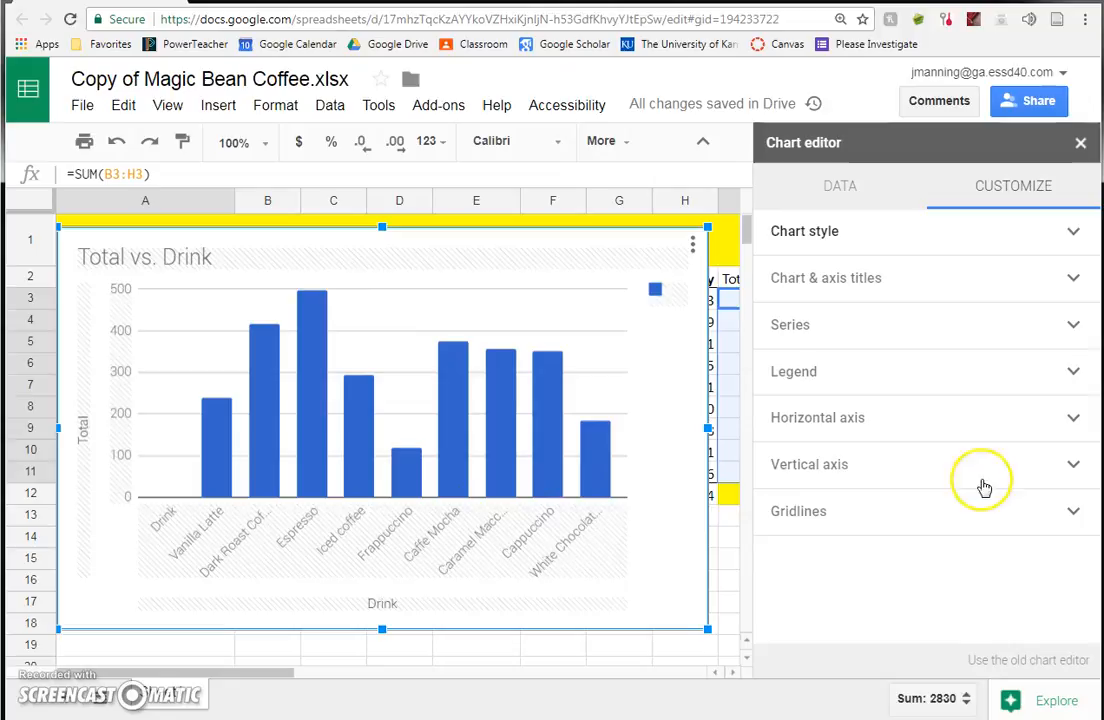
Change the chart title to "Total Drinks Sold" and close the chart editor.
double_click(158, 256)
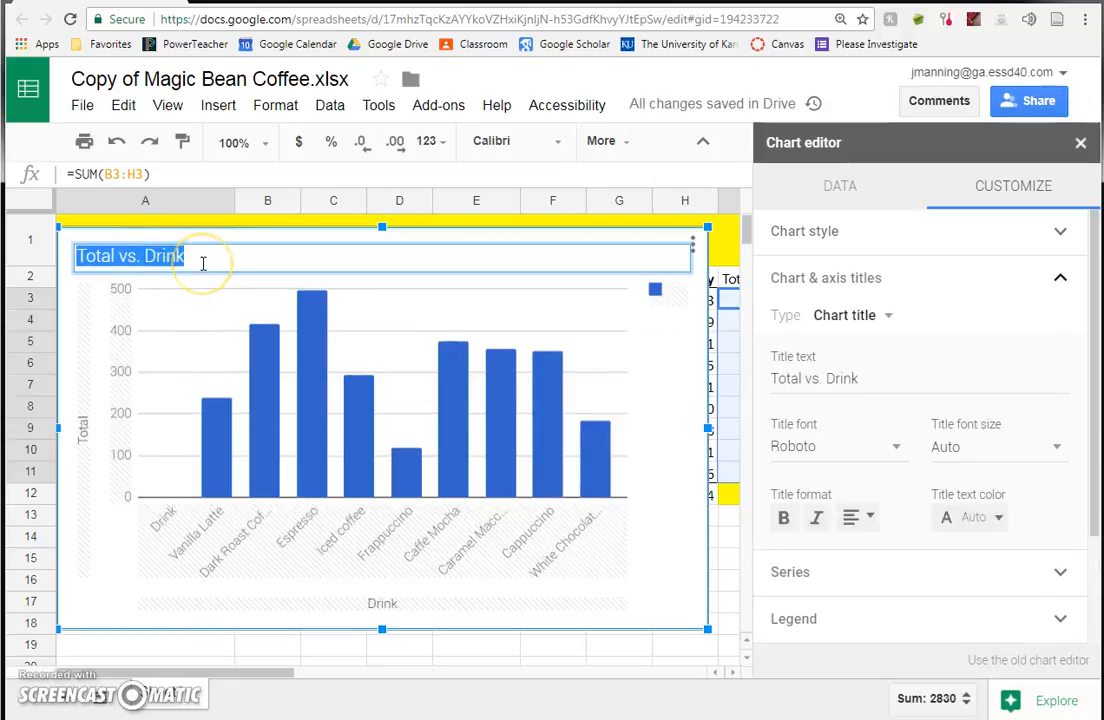
type("To")
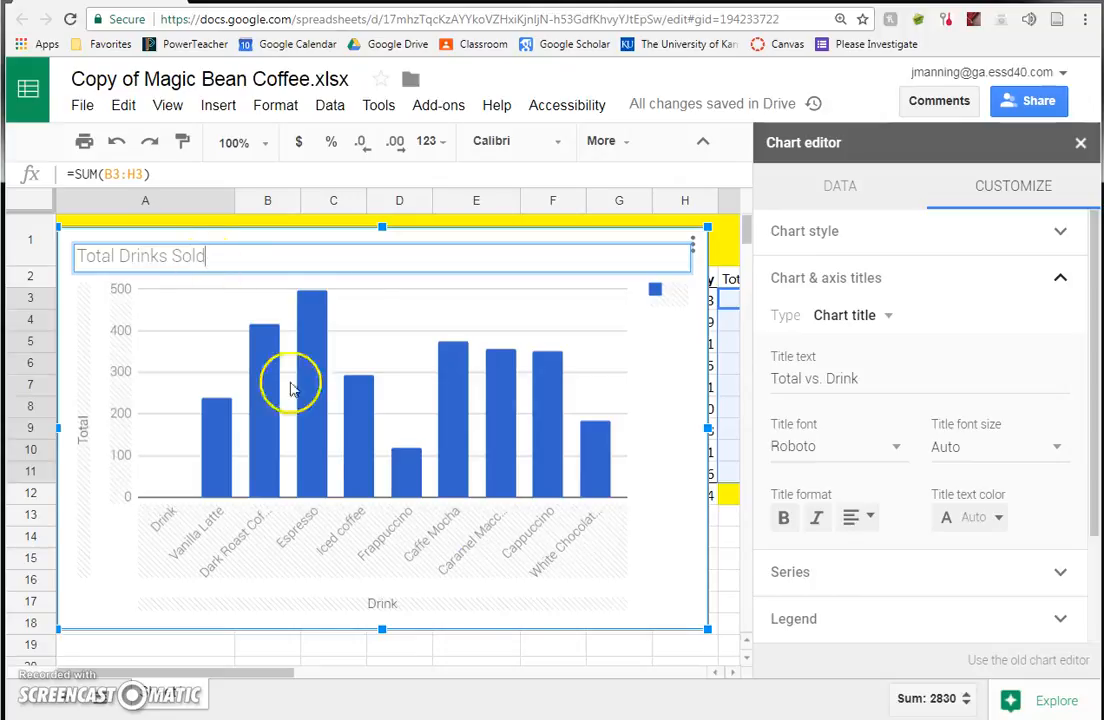
left_click(647, 620)
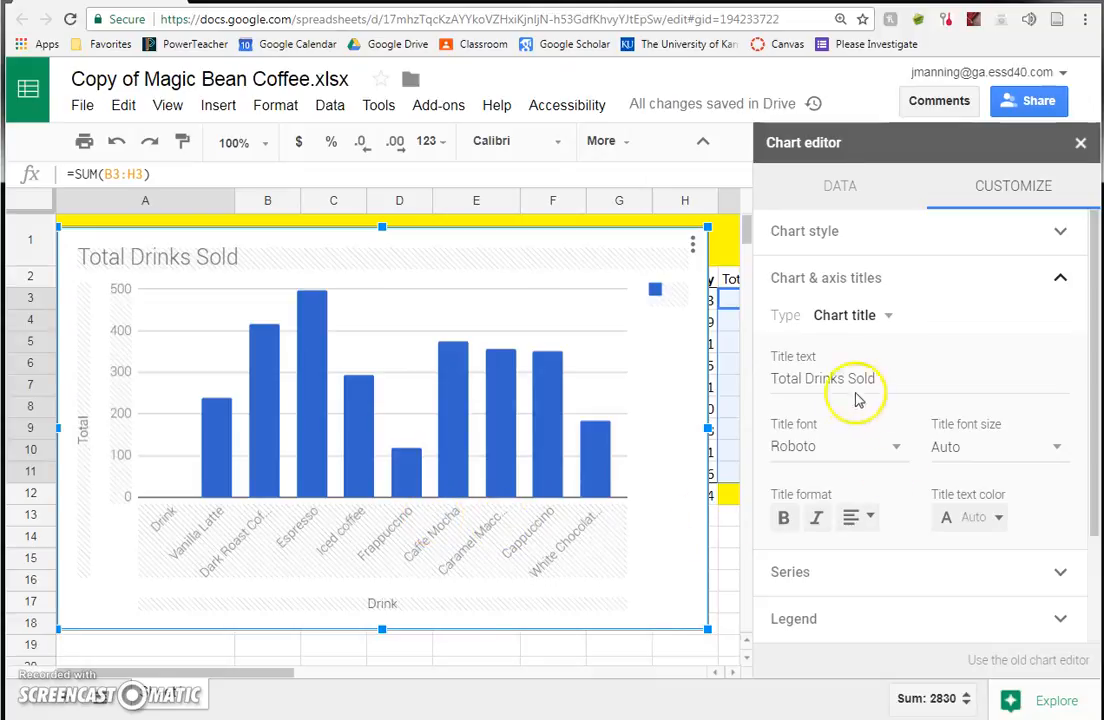
left_click(1081, 145)
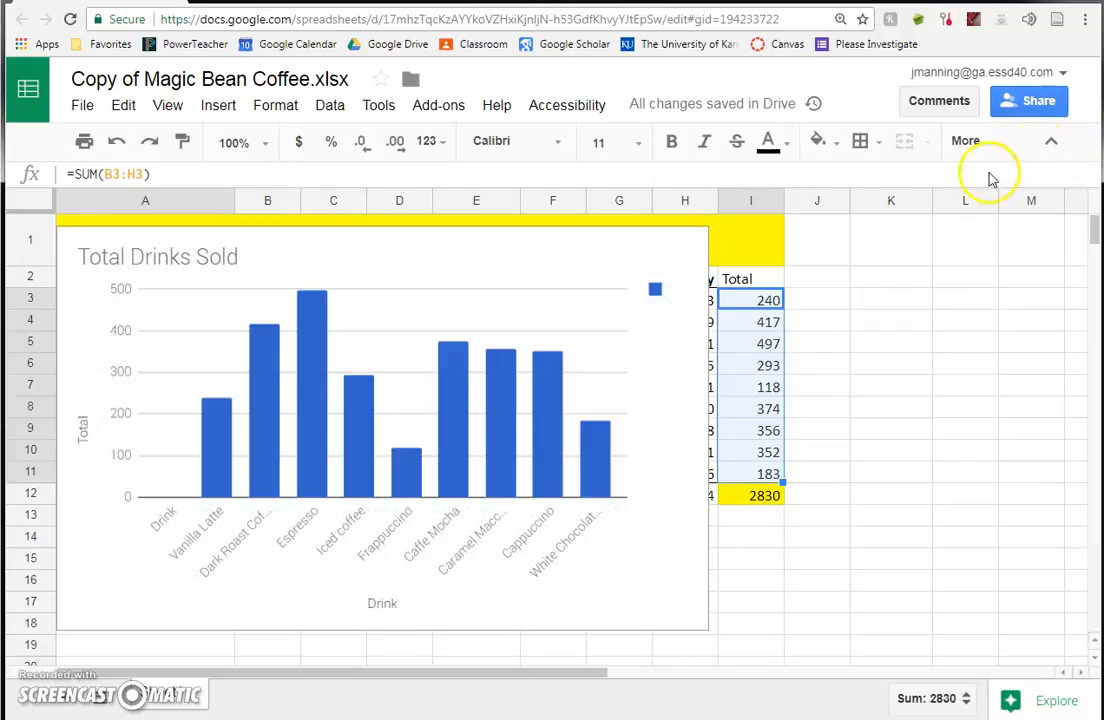
Shrink the chart and place it over the table from about row 6 to row 17, ending near column F.
left_click(565, 322)
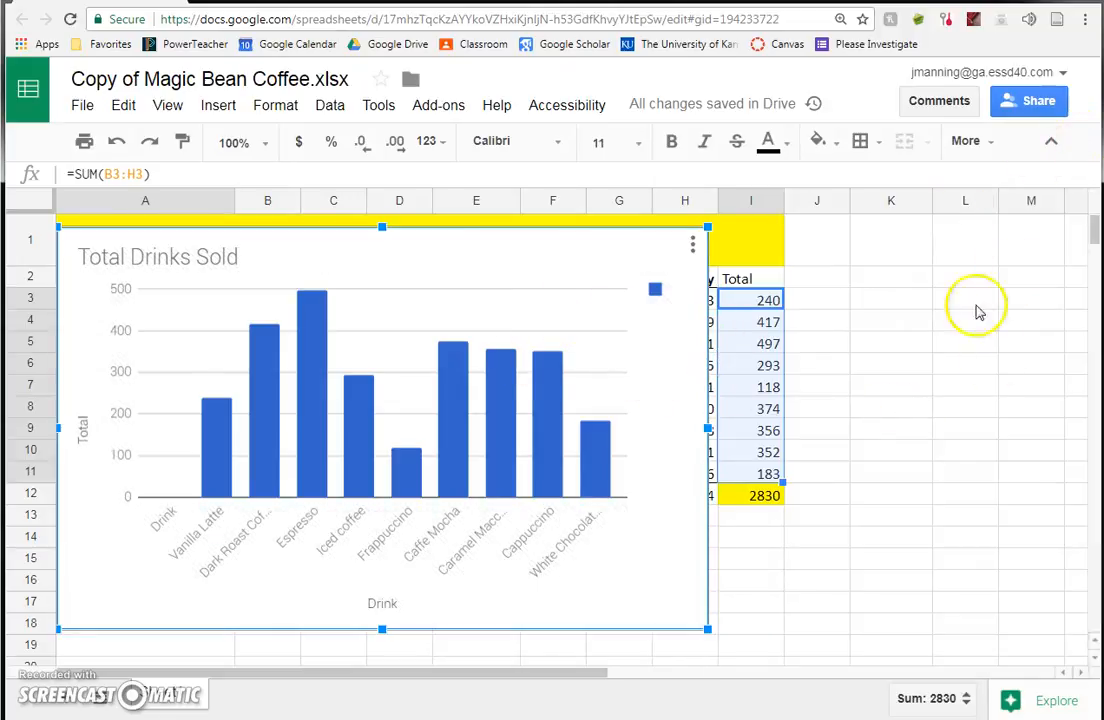
left_click_drag(582, 338, 704, 342)
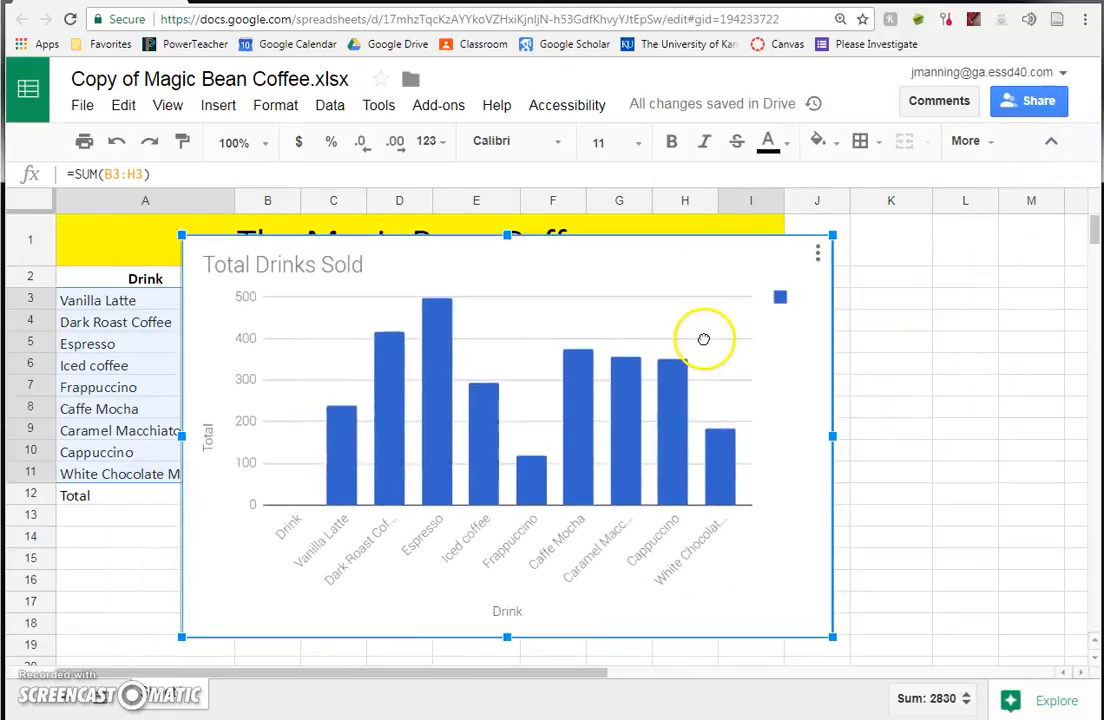
left_click_drag(180, 236, 430, 385)
left_click_drag(600, 458, 354, 436)
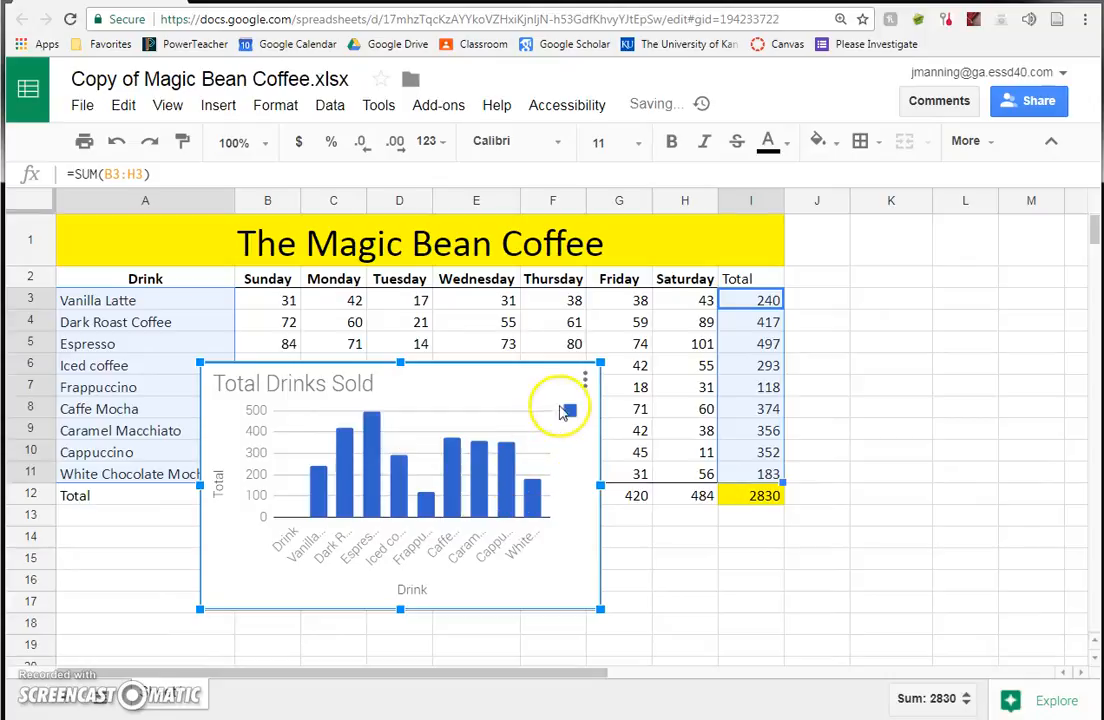
Move the chart to its own sheet, and return to the data sheet with the data ranges deselected.
left_click(585, 381)
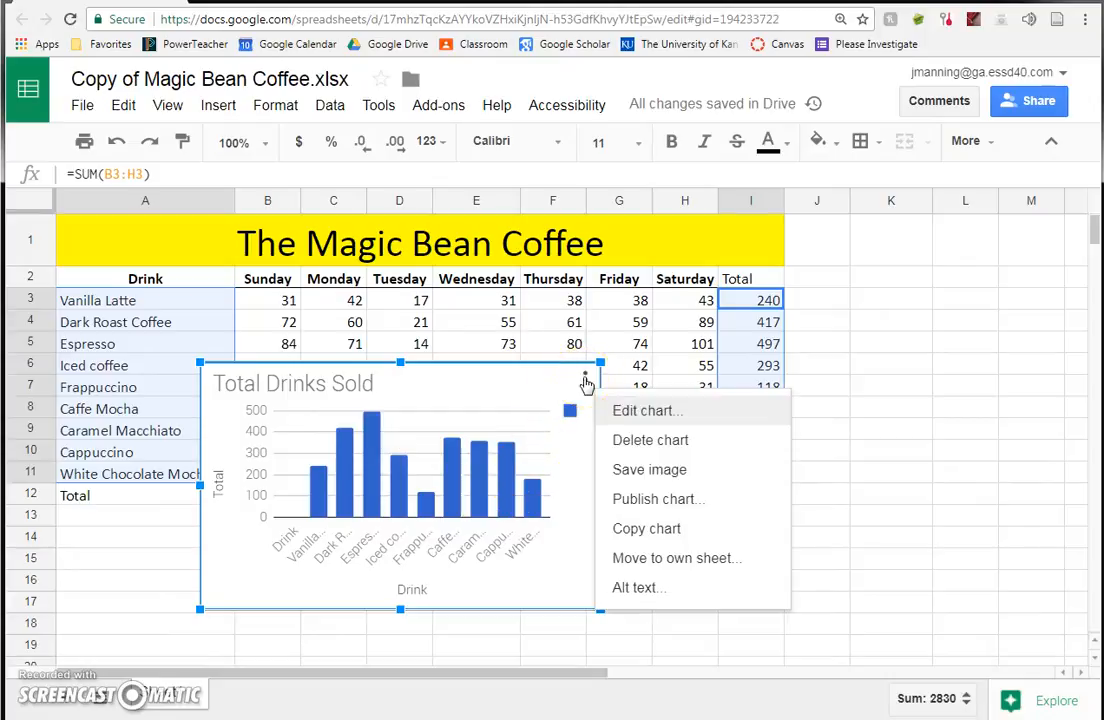
left_click(585, 381)
left_click(585, 381)
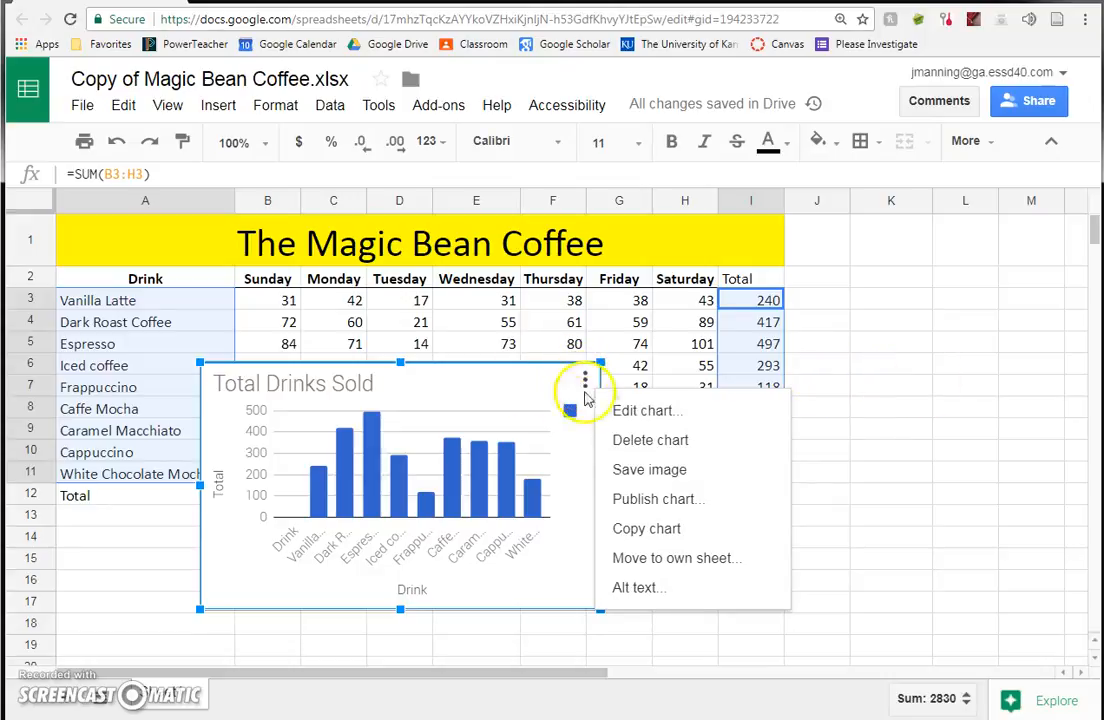
left_click(655, 569)
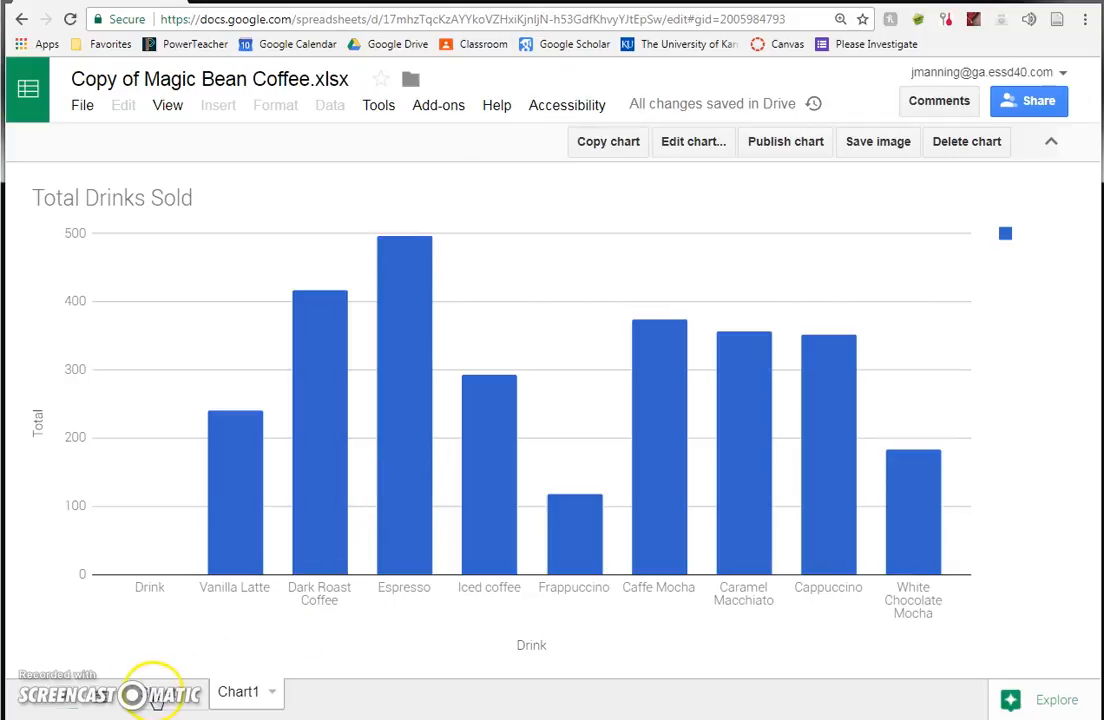
left_click(160, 693)
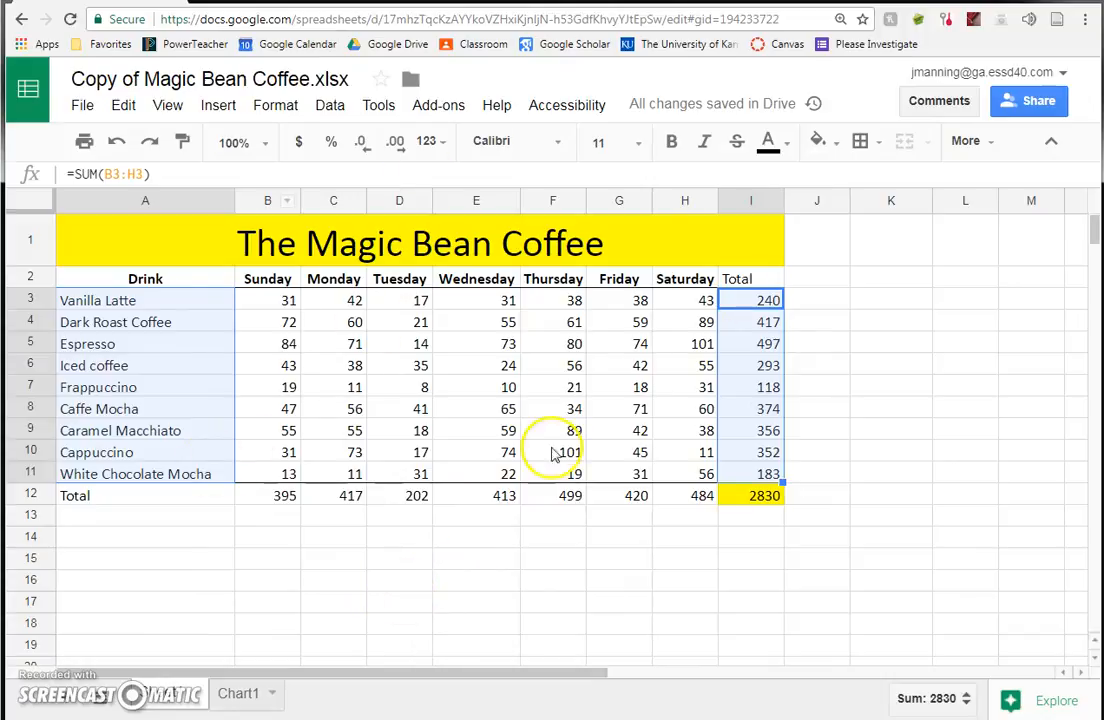
left_click(470, 582)
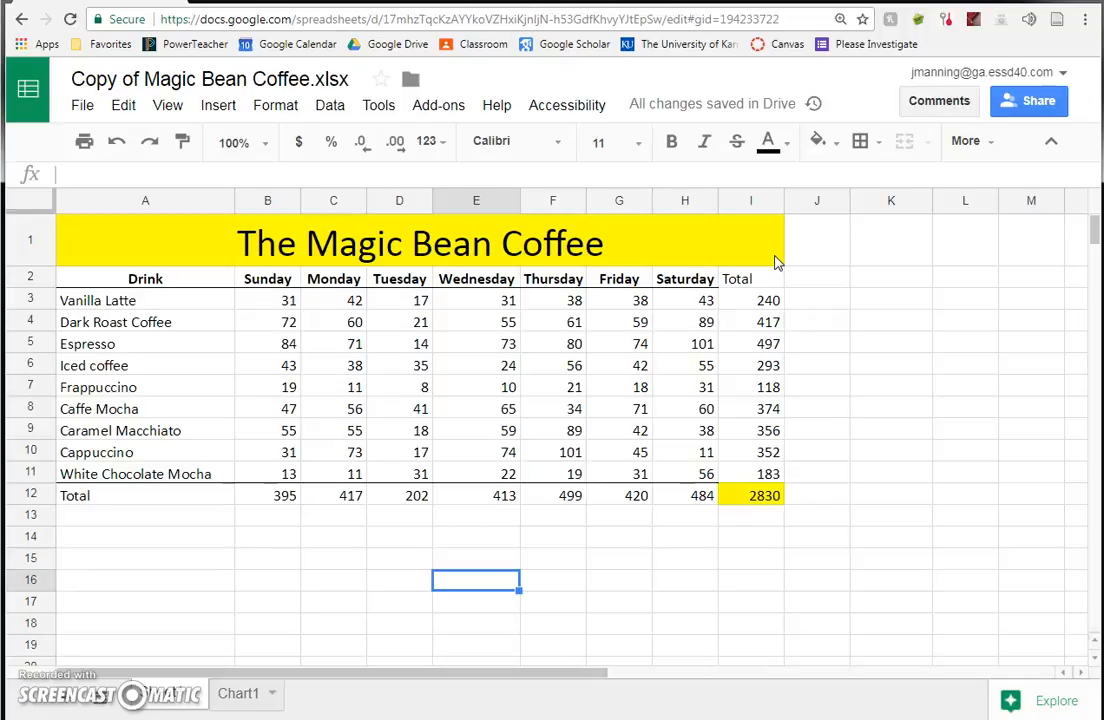
left_click_drag(260, 285, 700, 287)
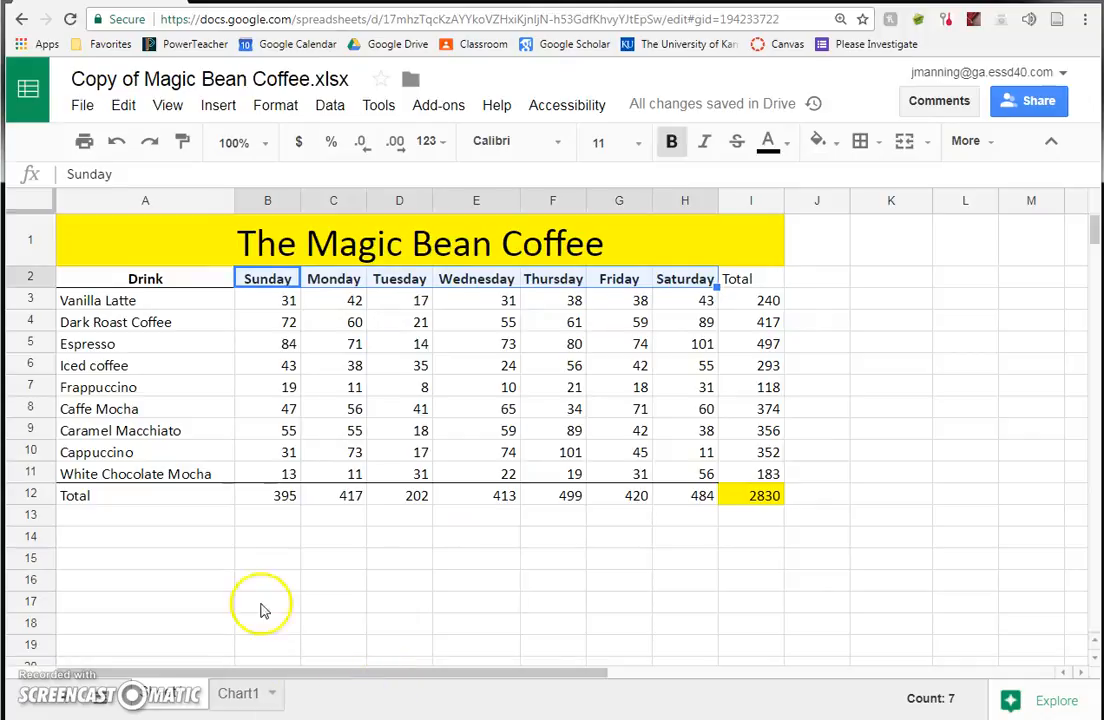
left_click_drag(258, 497, 703, 503)
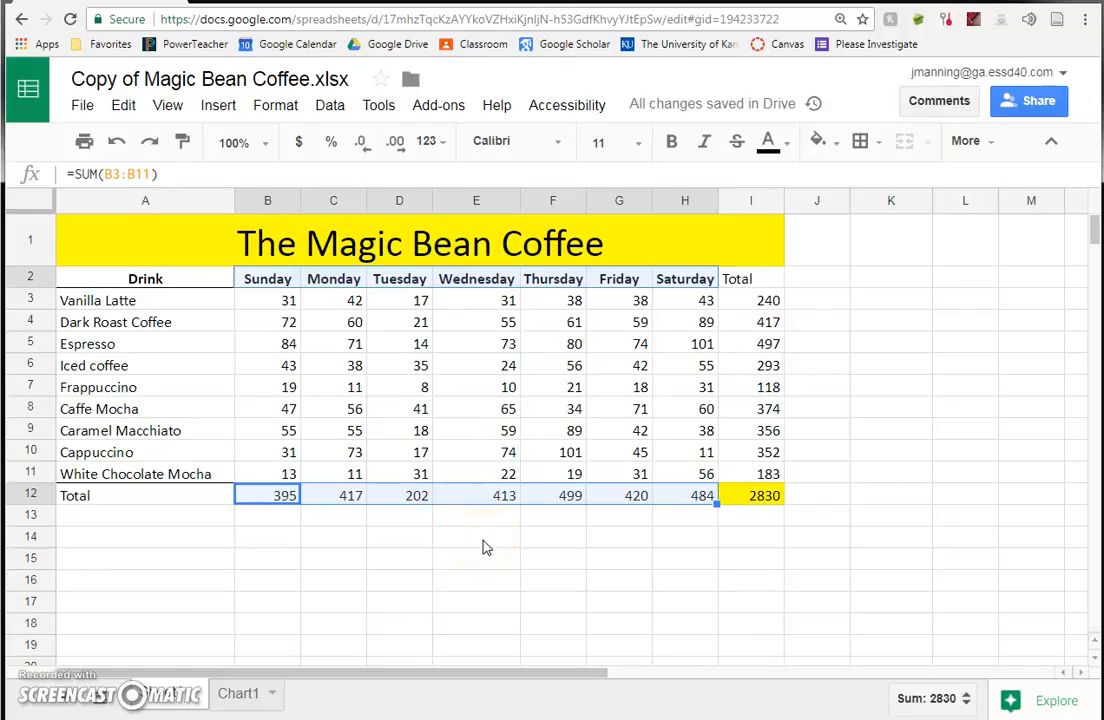
left_click(424, 543)
left_click_drag(278, 285, 668, 285)
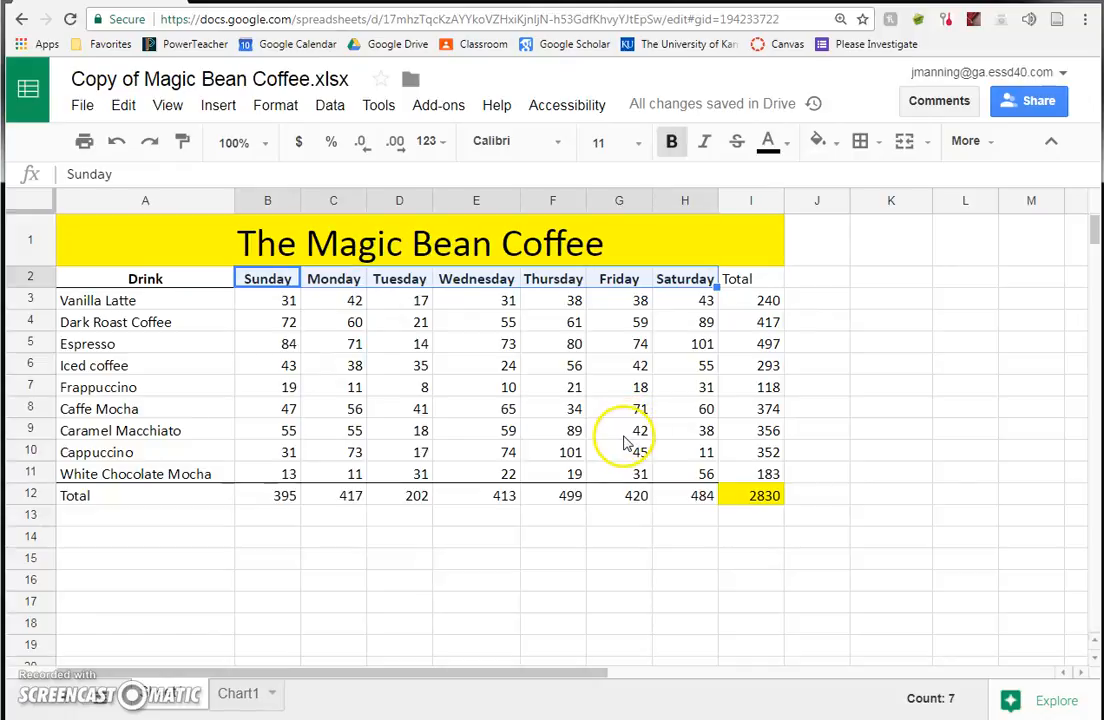
left_click(766, 302)
left_click_drag(757, 330, 771, 481)
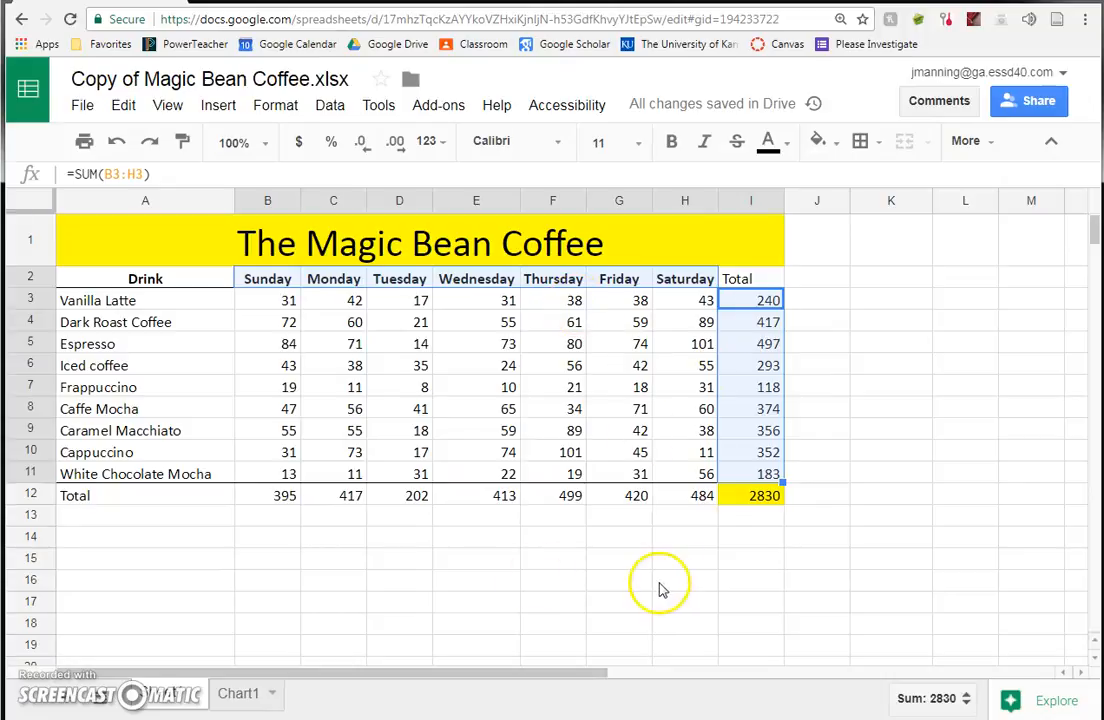
left_click(950, 474)
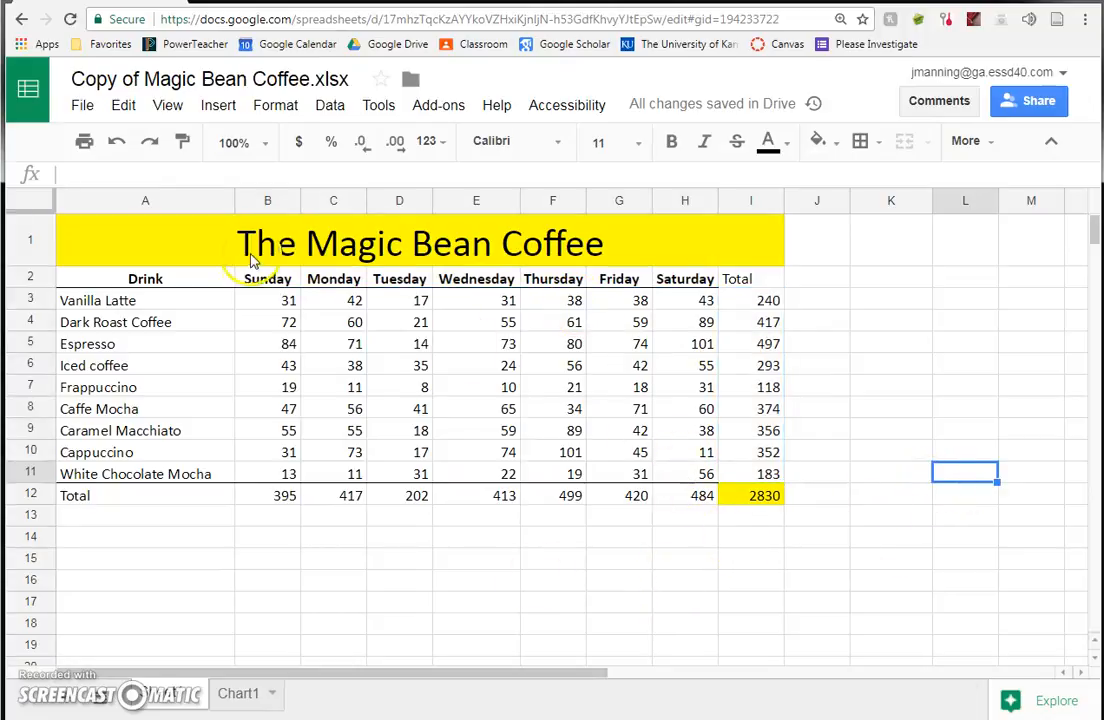
Insert a chart from the Sunday to Saturday headers in B2:H2 and the daily totals in B12:H12.
left_click_drag(258, 285, 685, 281)
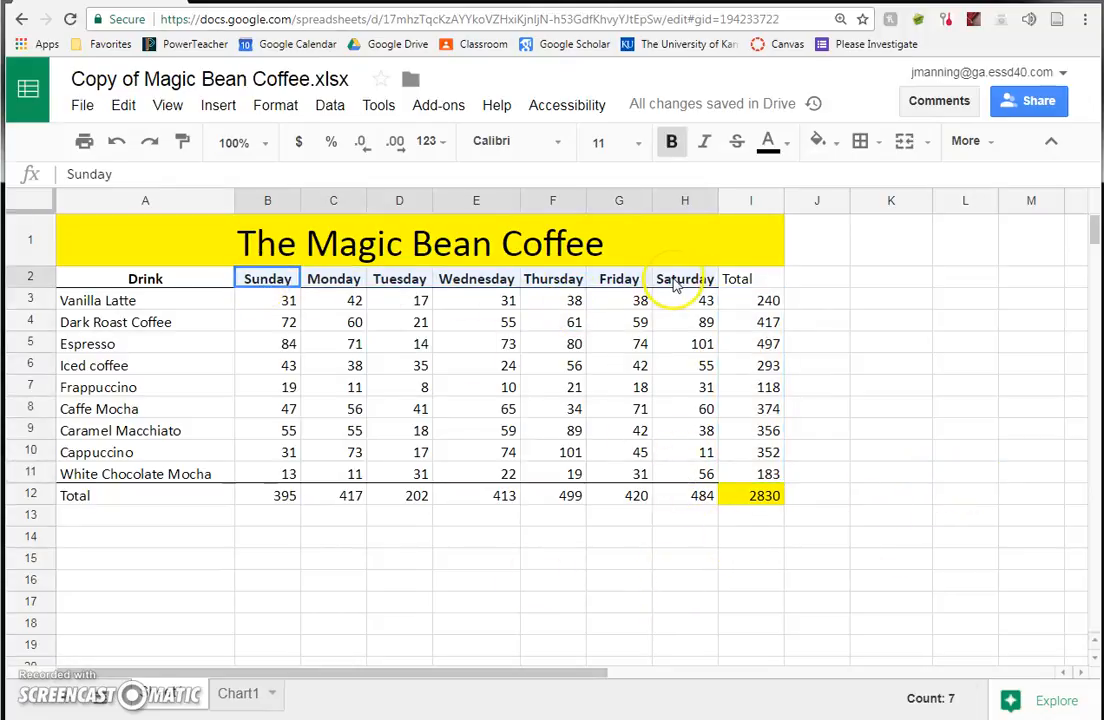
left_click_drag(276, 505, 684, 500)
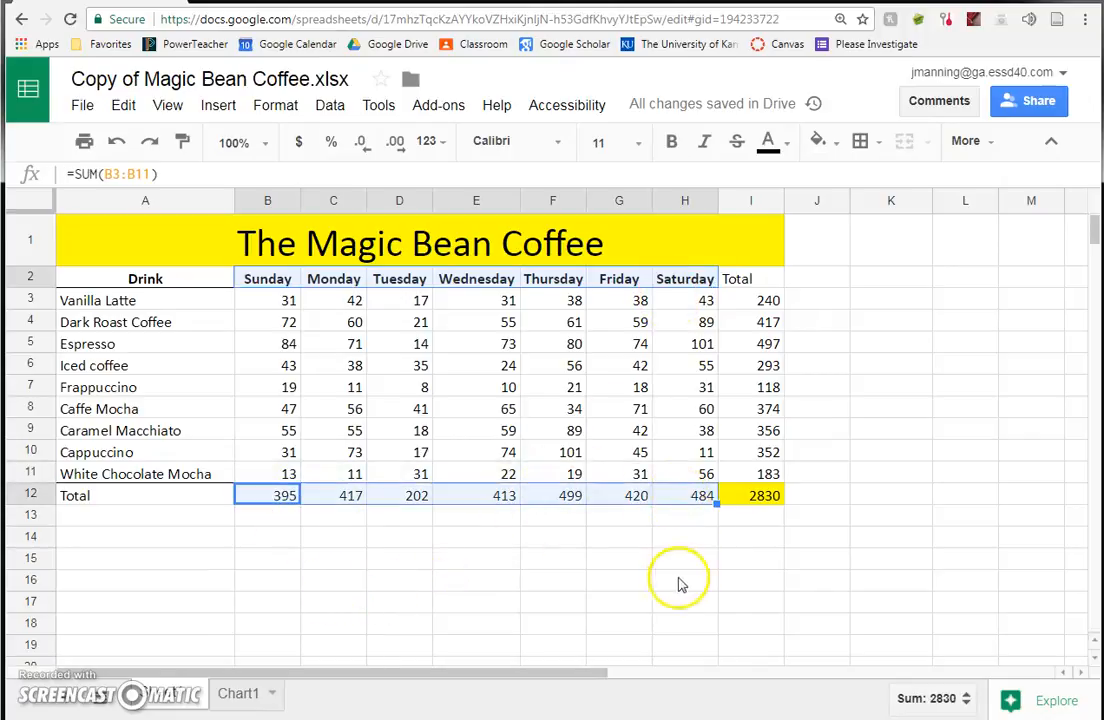
left_click(980, 141)
left_click(889, 183)
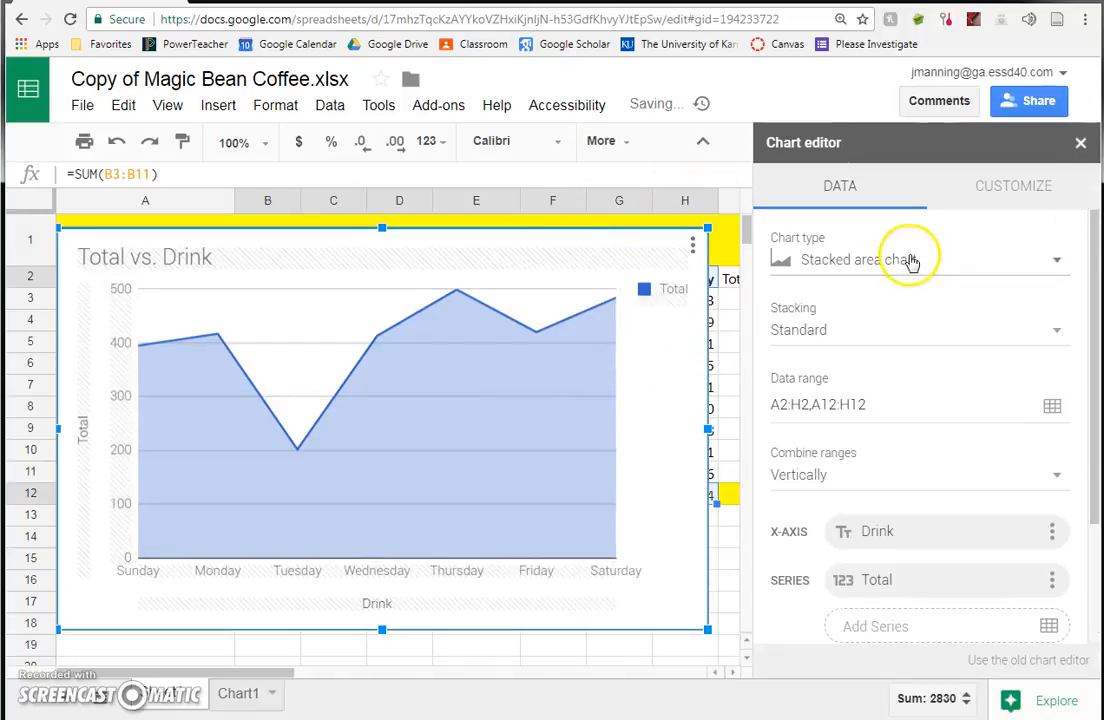
Change the chart type to the suggested pie chart and check the values of individual slices.
left_click(1058, 262)
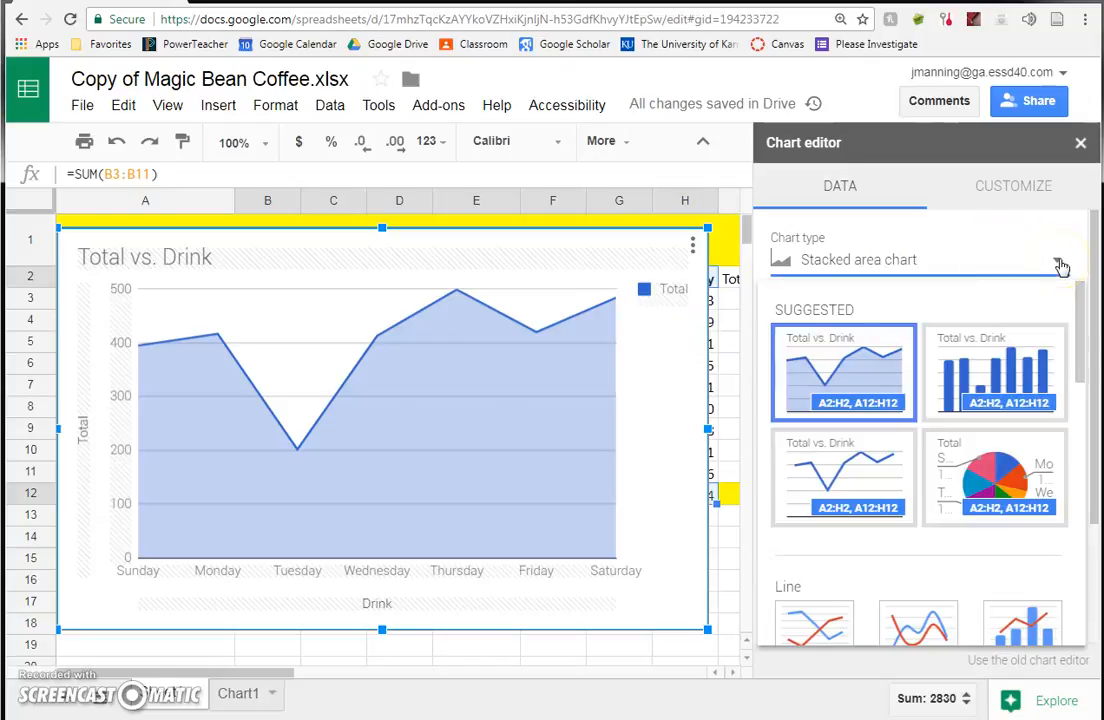
left_click(1010, 476)
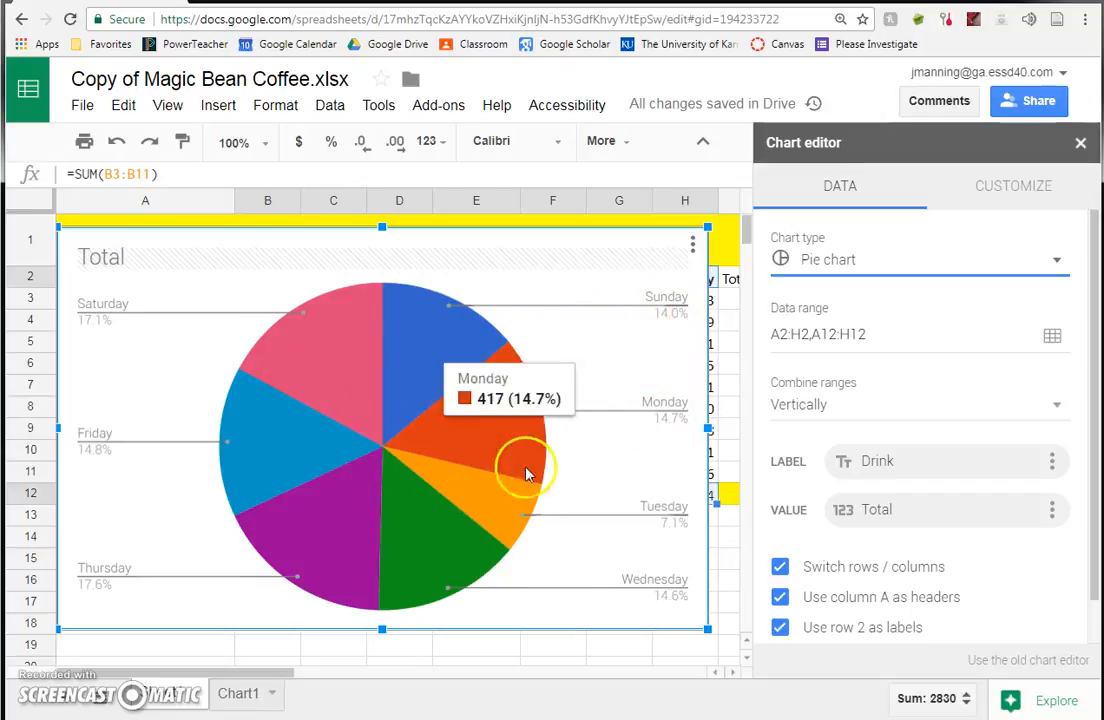
mouse_move(482, 499)
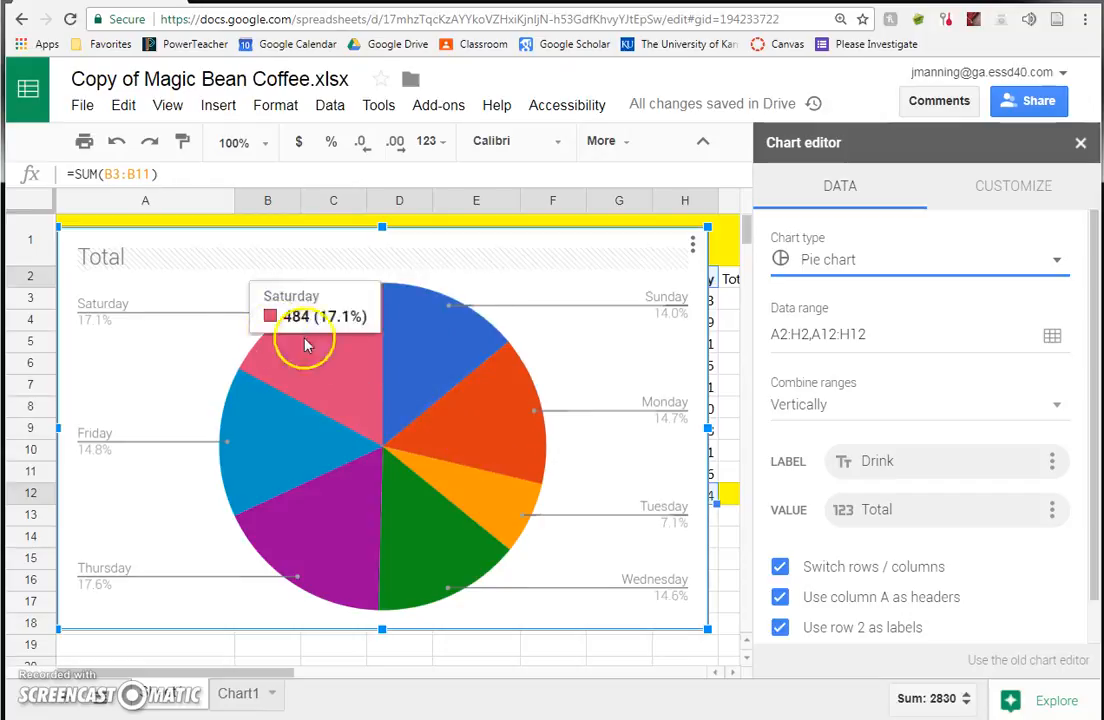
Set the pie chart's title to "Sales per day", review its data settings and close the chart editor.
double_click(159, 259)
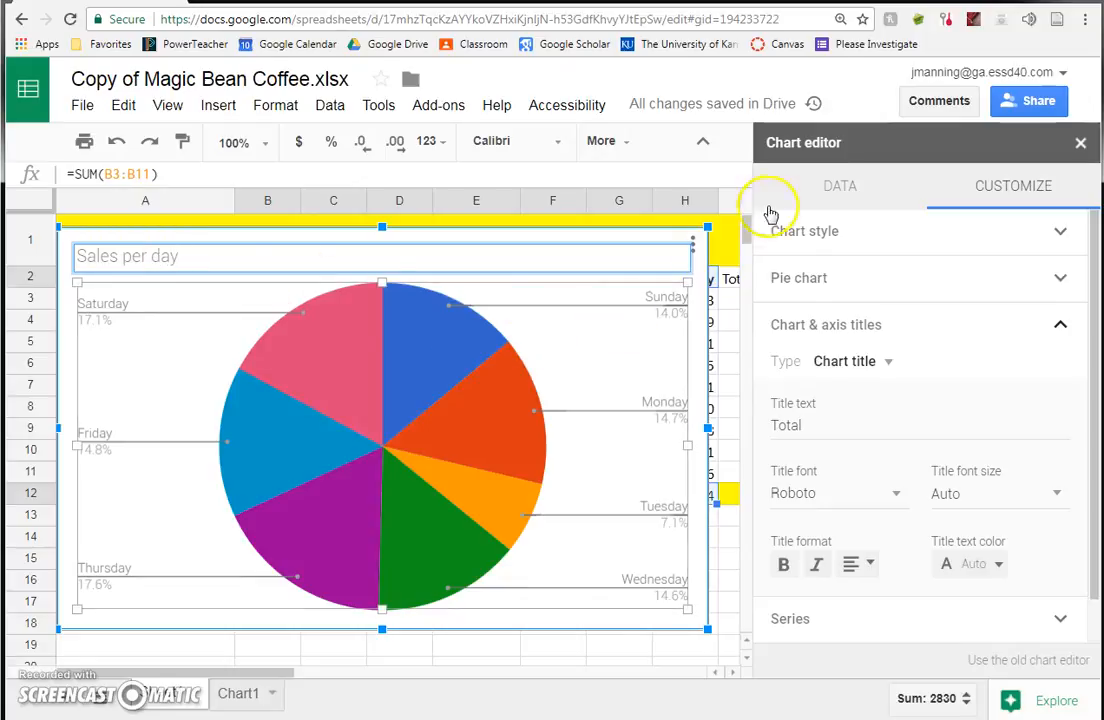
left_click(848, 193)
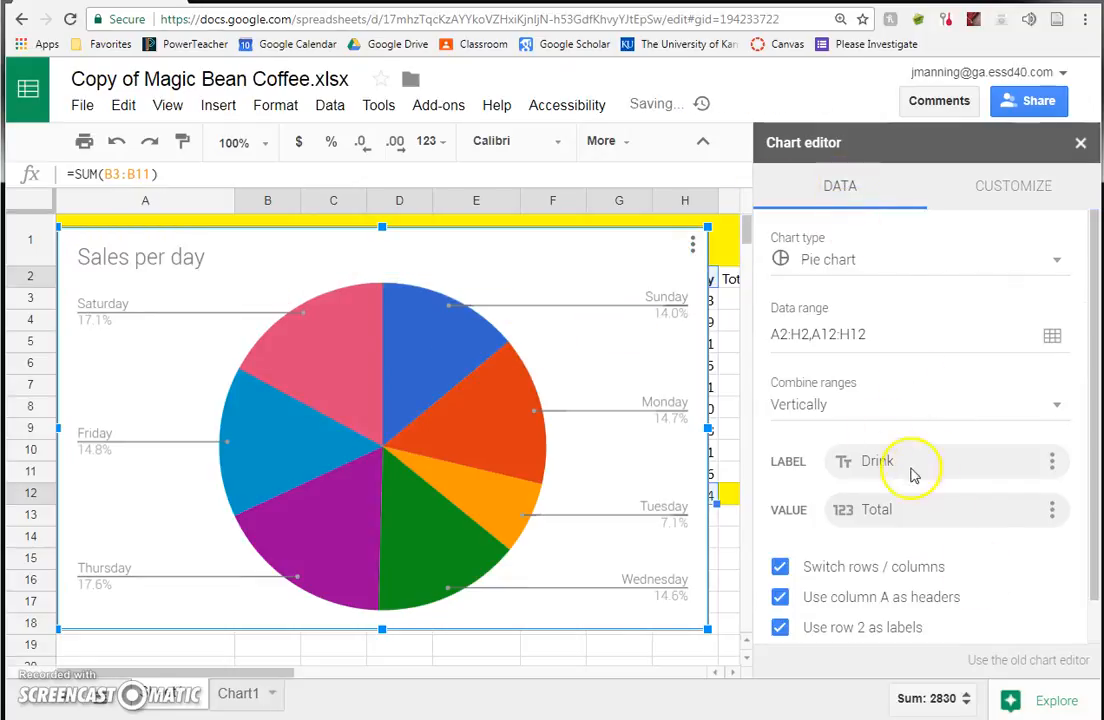
scroll(940, 568, "down", 1)
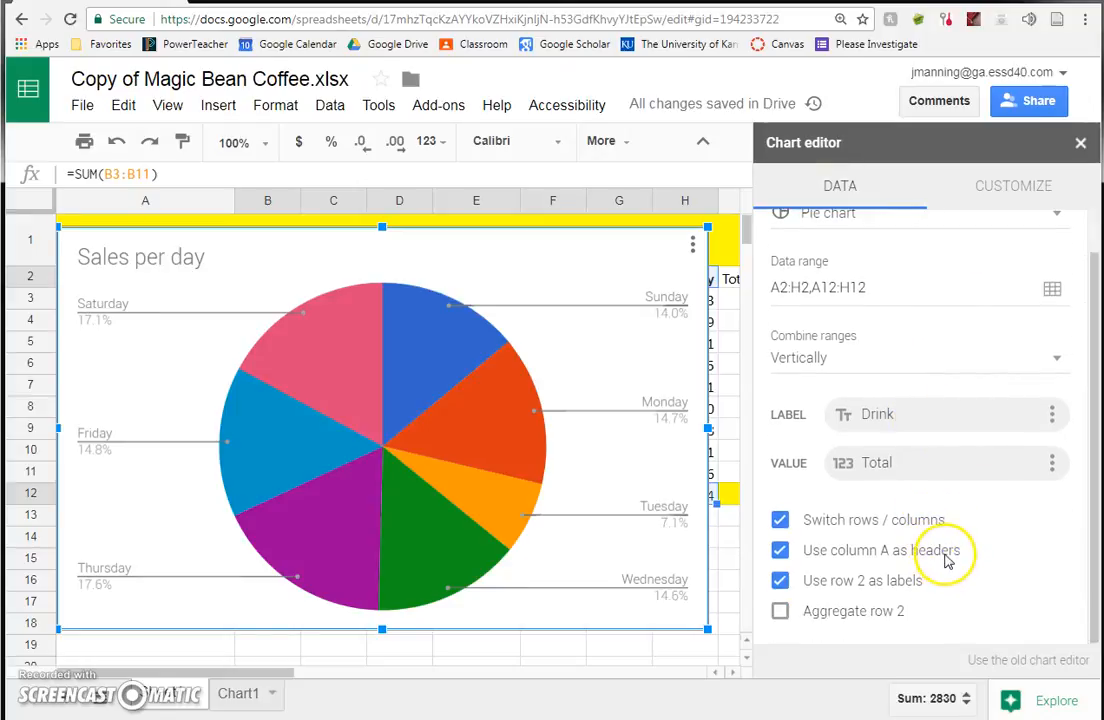
scroll(947, 563, "up", 1)
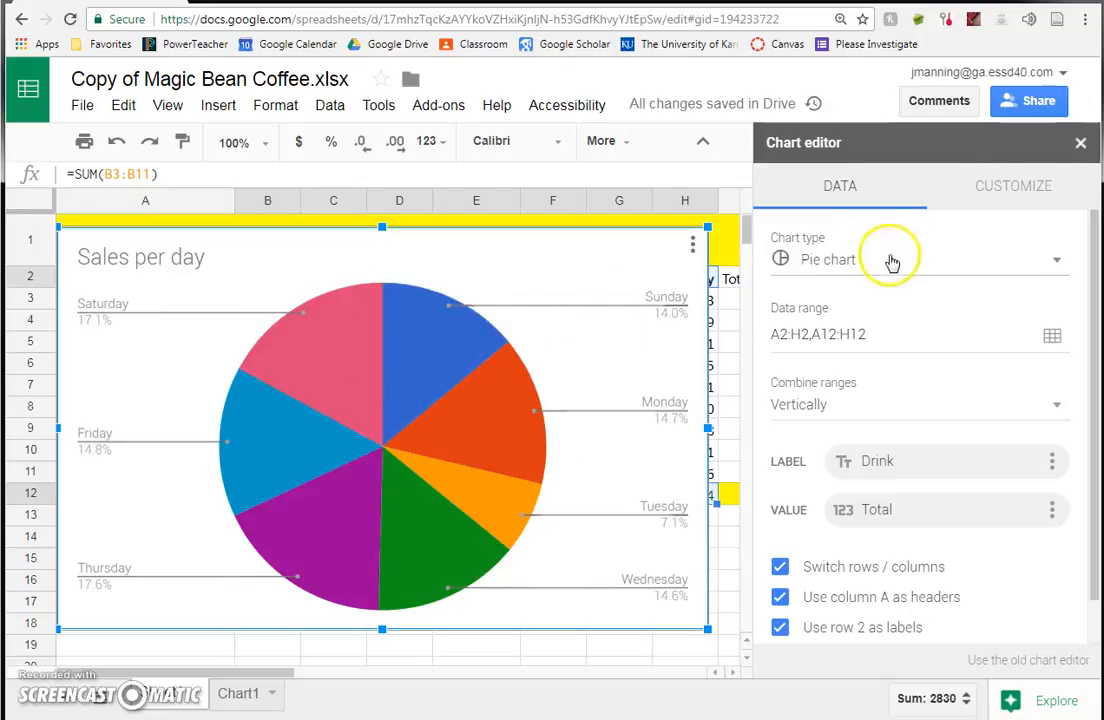
left_click(1081, 146)
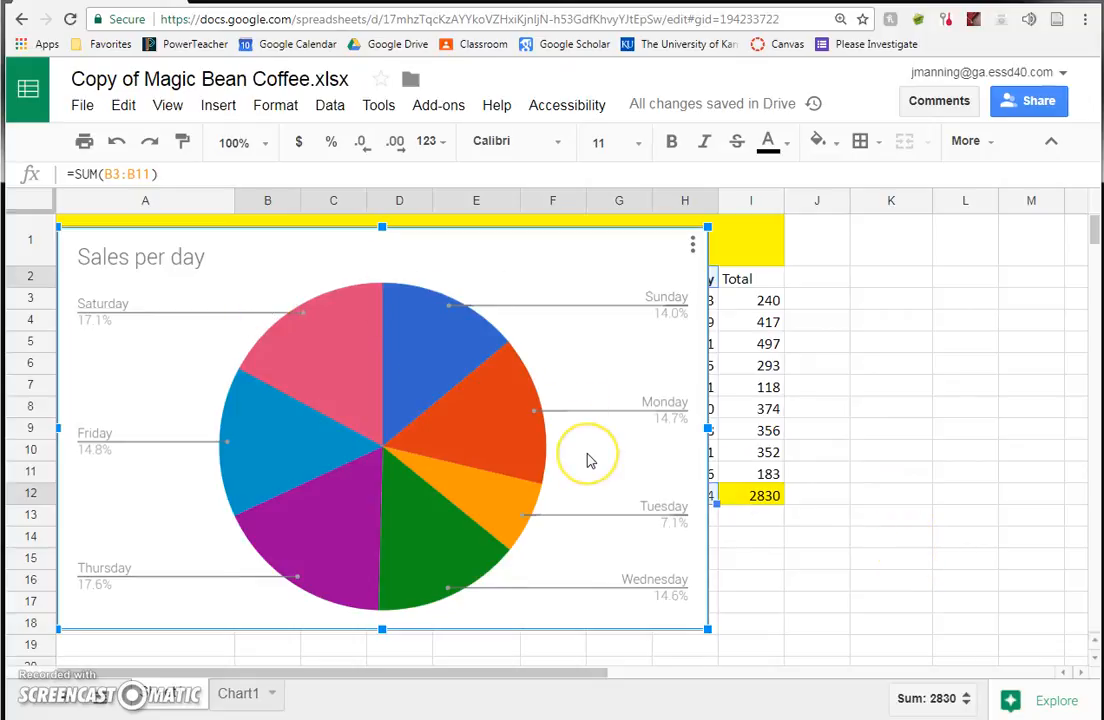
Shrink the pie chart and place it below the table, from about row 14 to row 23 across columns A to D, and deselect it.
left_click_drag(707, 228, 320, 419)
scroll(884, 490, "down", 1)
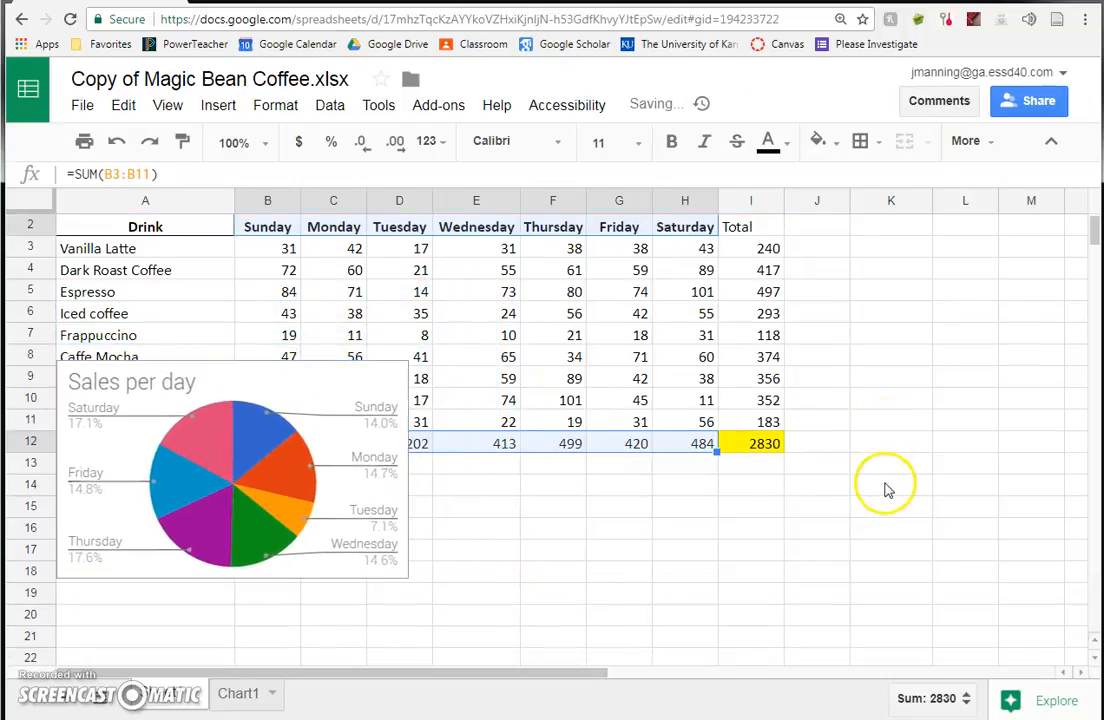
left_click(337, 410)
left_click_drag(337, 410, 363, 501)
scroll(621, 508, "down", 1)
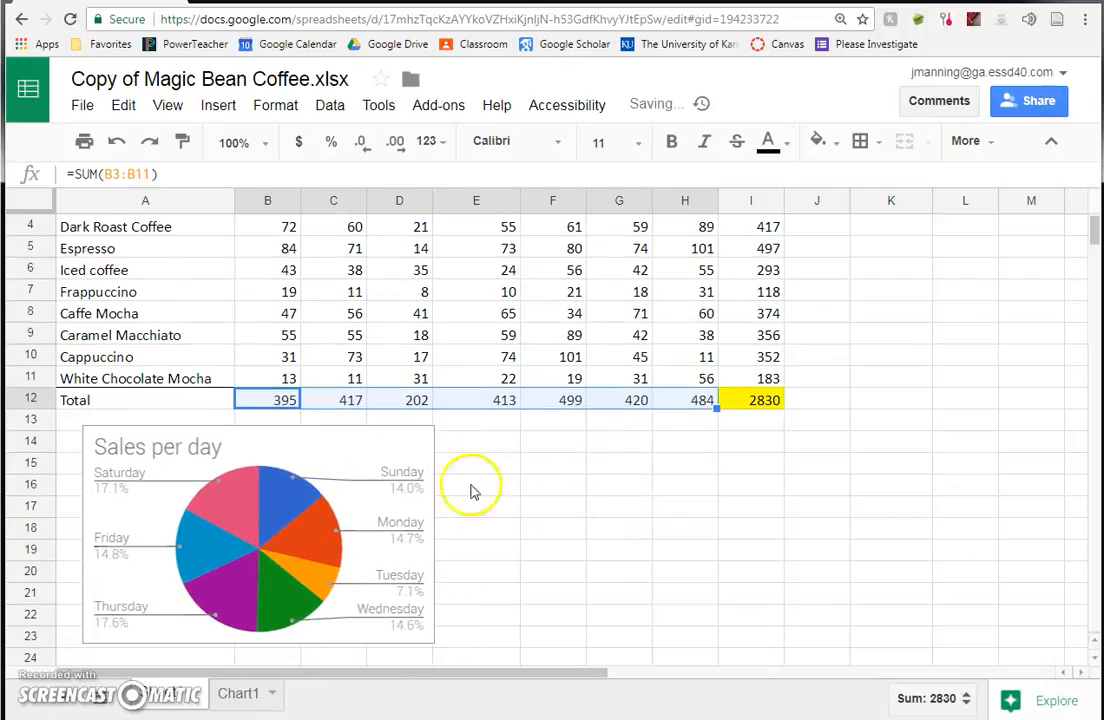
left_click_drag(345, 443, 326, 446)
left_click(634, 490)
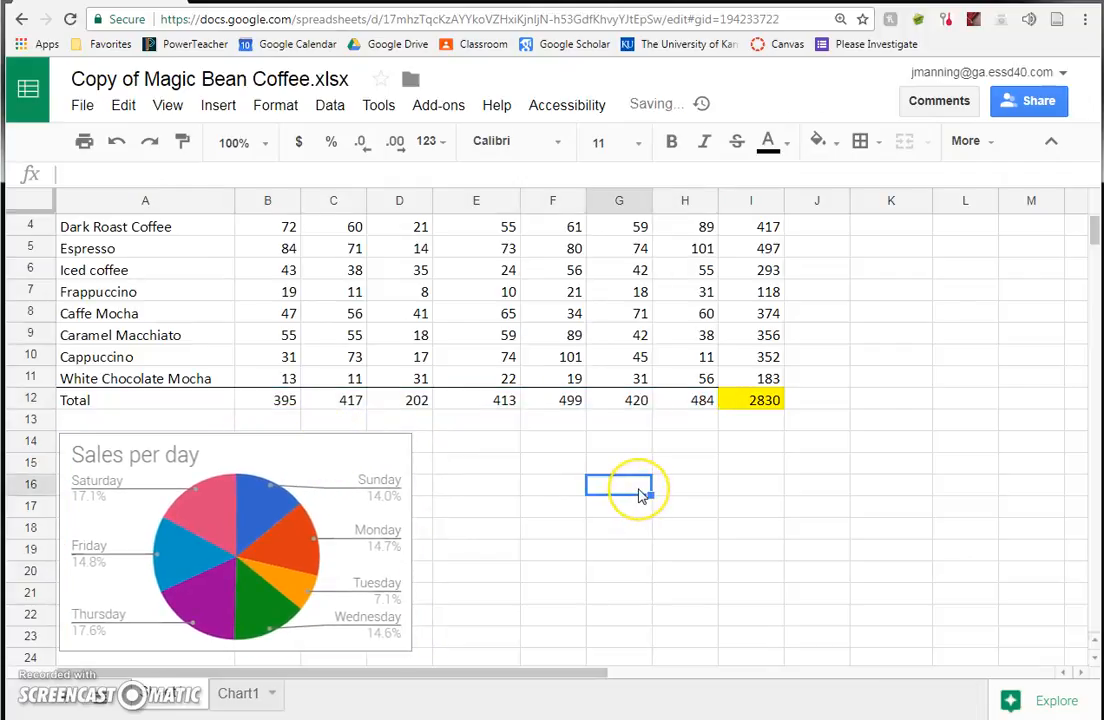